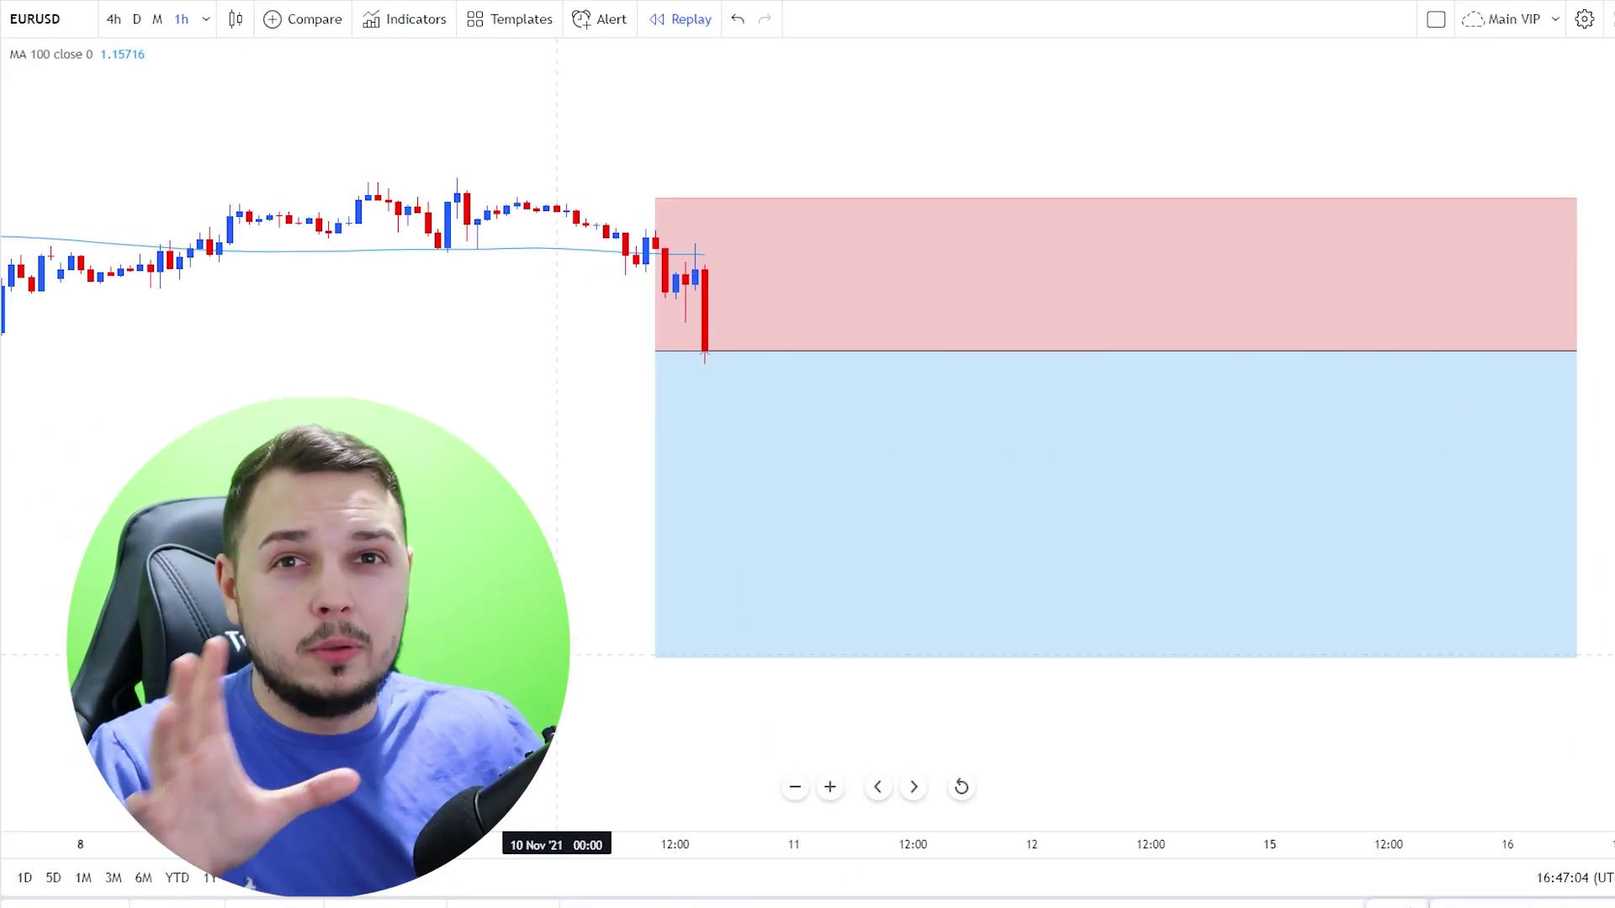
- Advance the bar replay and pull the short position's profit target up to about 20.9 pips from entry
{"action": "left_click", "coordinate": [832, 284]}
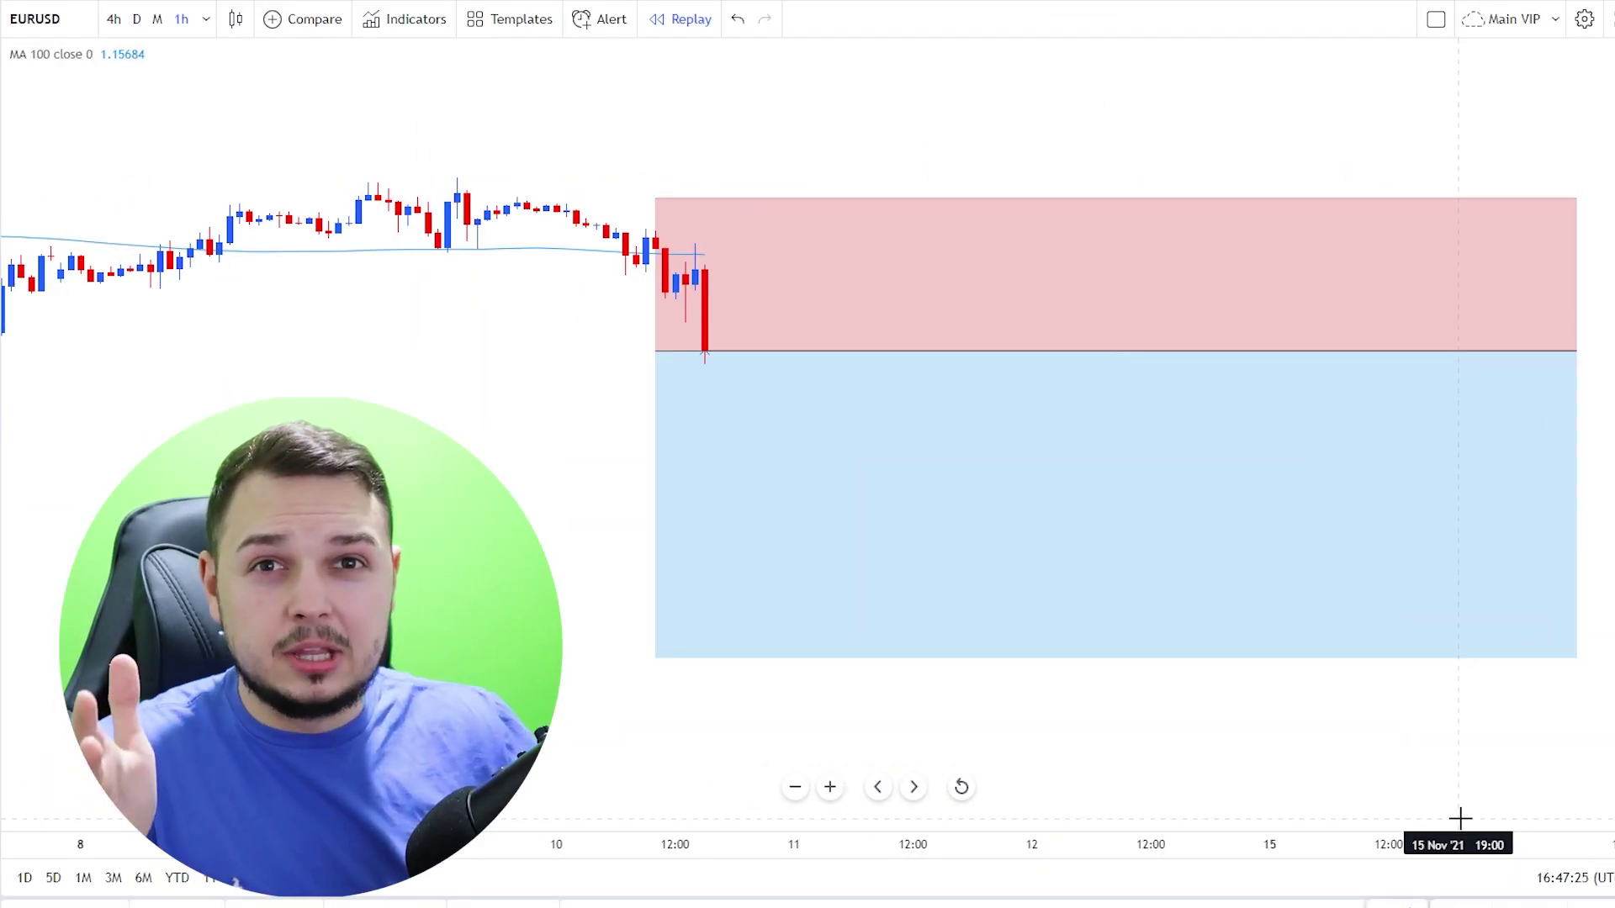
{"action": "left_click", "coordinate": [1511, 904]}
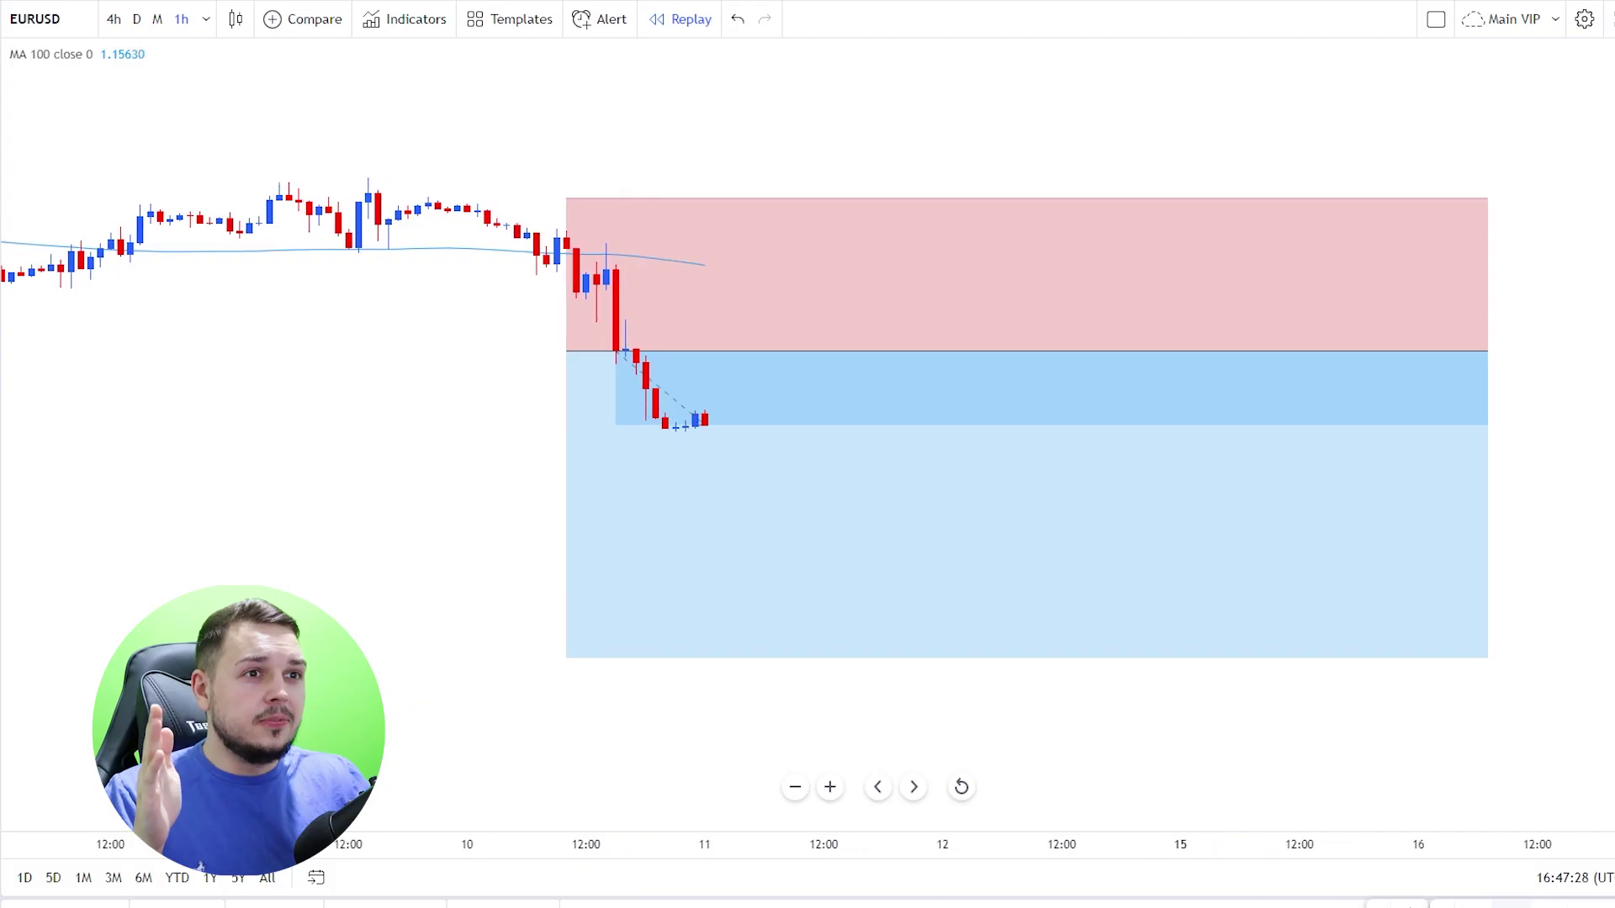
{"action": "mouse_move", "coordinate": [652, 420]}
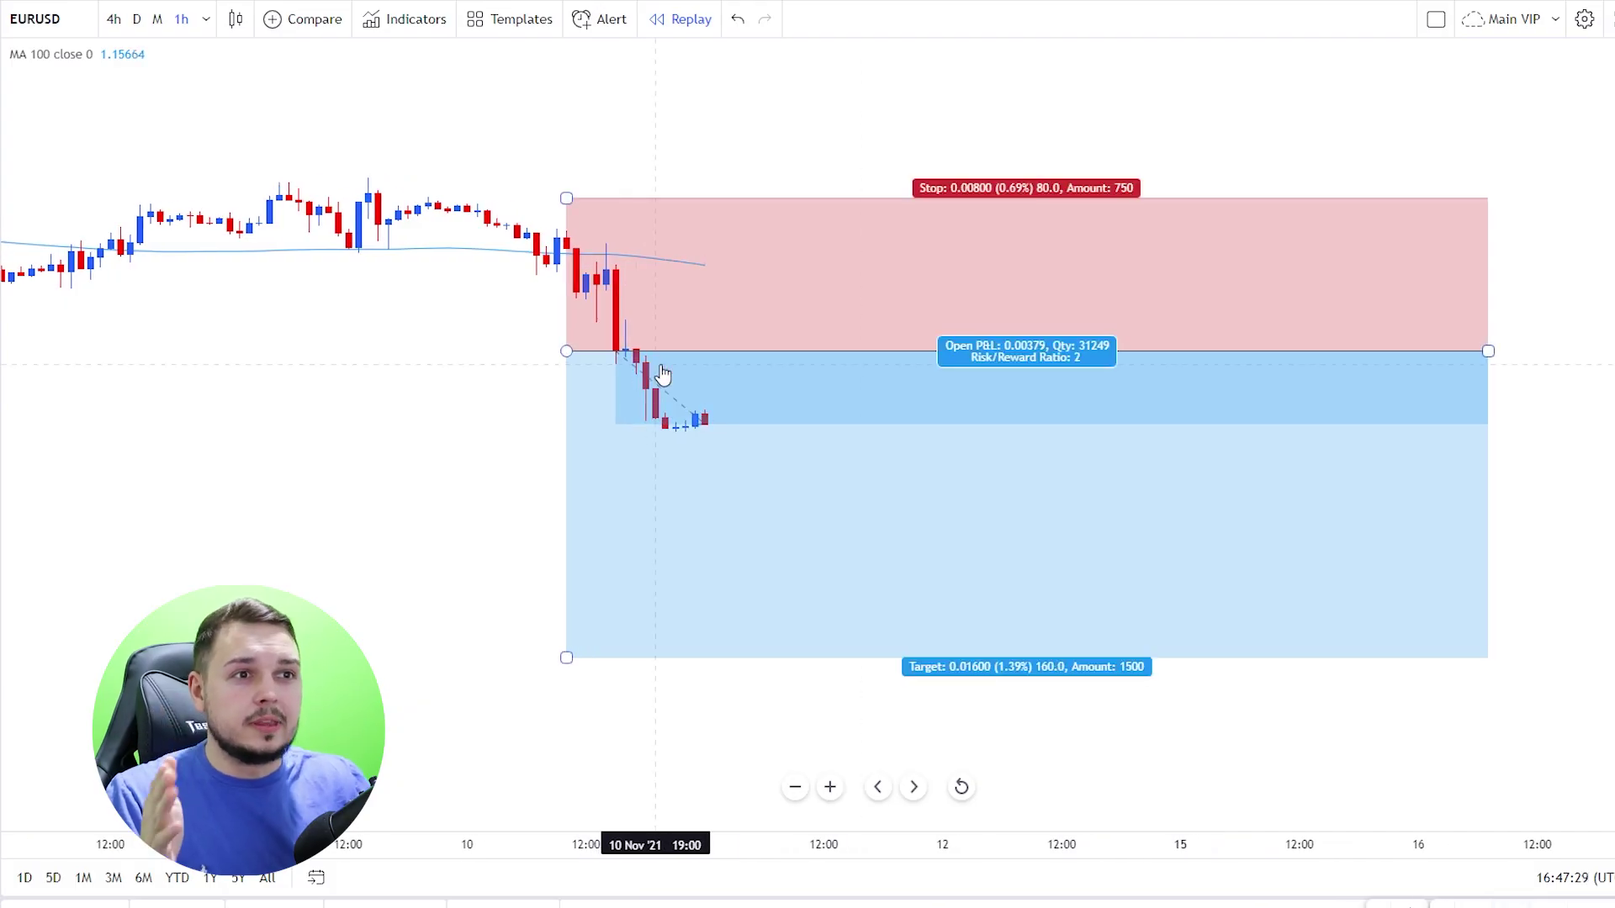
{"action": "mouse_move", "coordinate": [565, 658]}
{"action": "left_mouse_down"}
{"action": "mouse_move", "coordinate": [581, 455]}
{"action": "mouse_move", "coordinate": [602, 426]}
{"action": "left_mouse_up"}
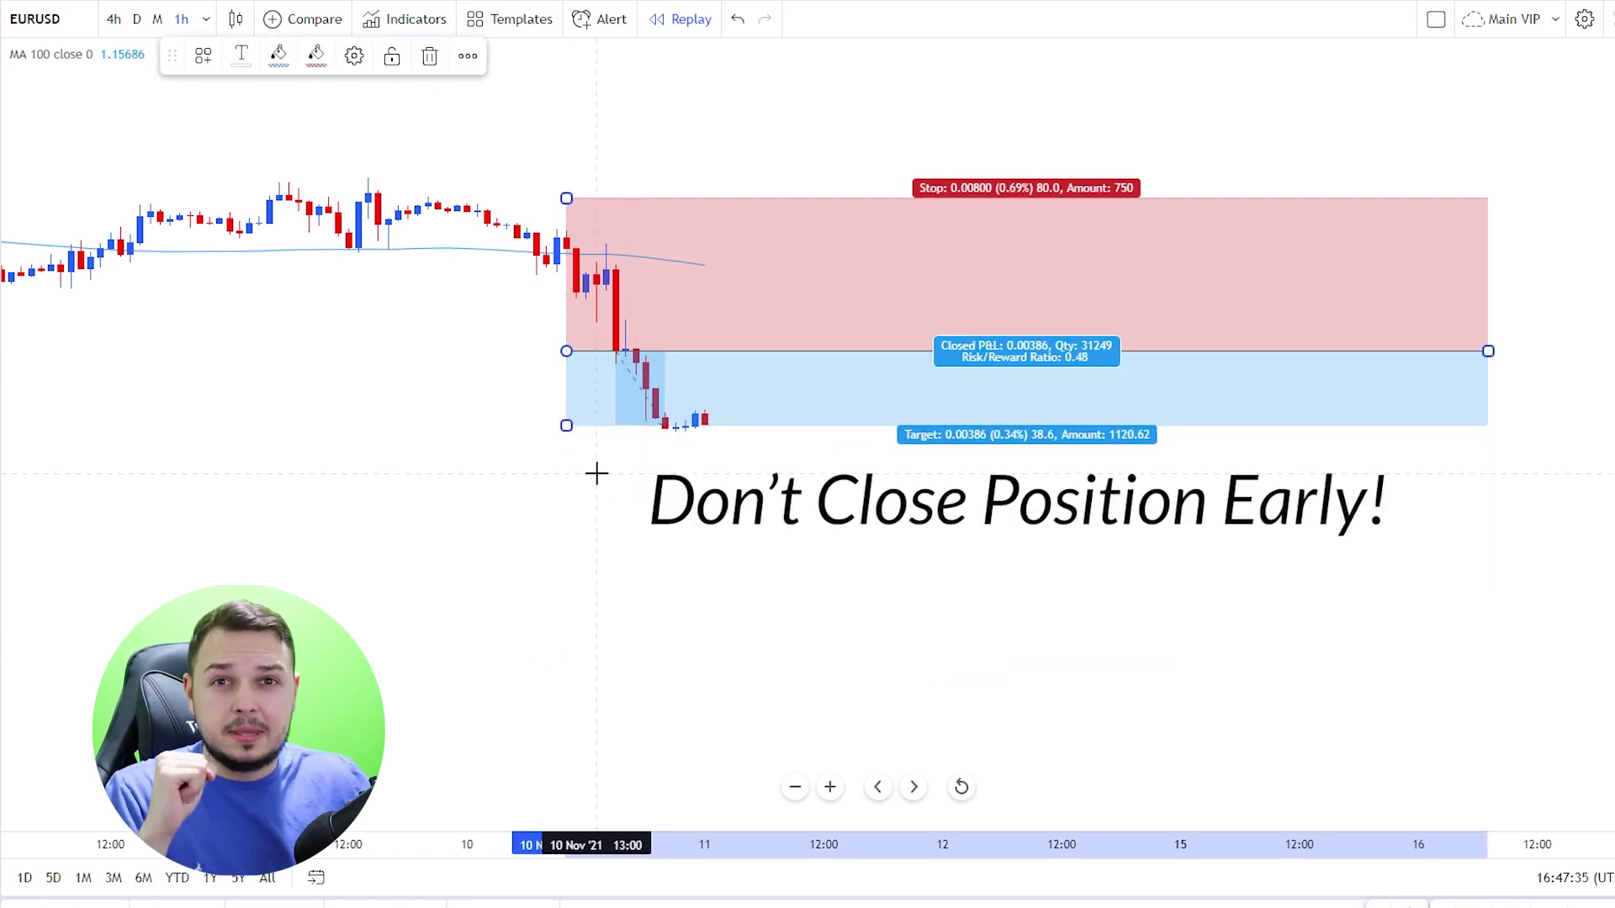
{"action": "left_click_drag", "start_coordinate": [566, 427], "coordinate": [564, 393]}
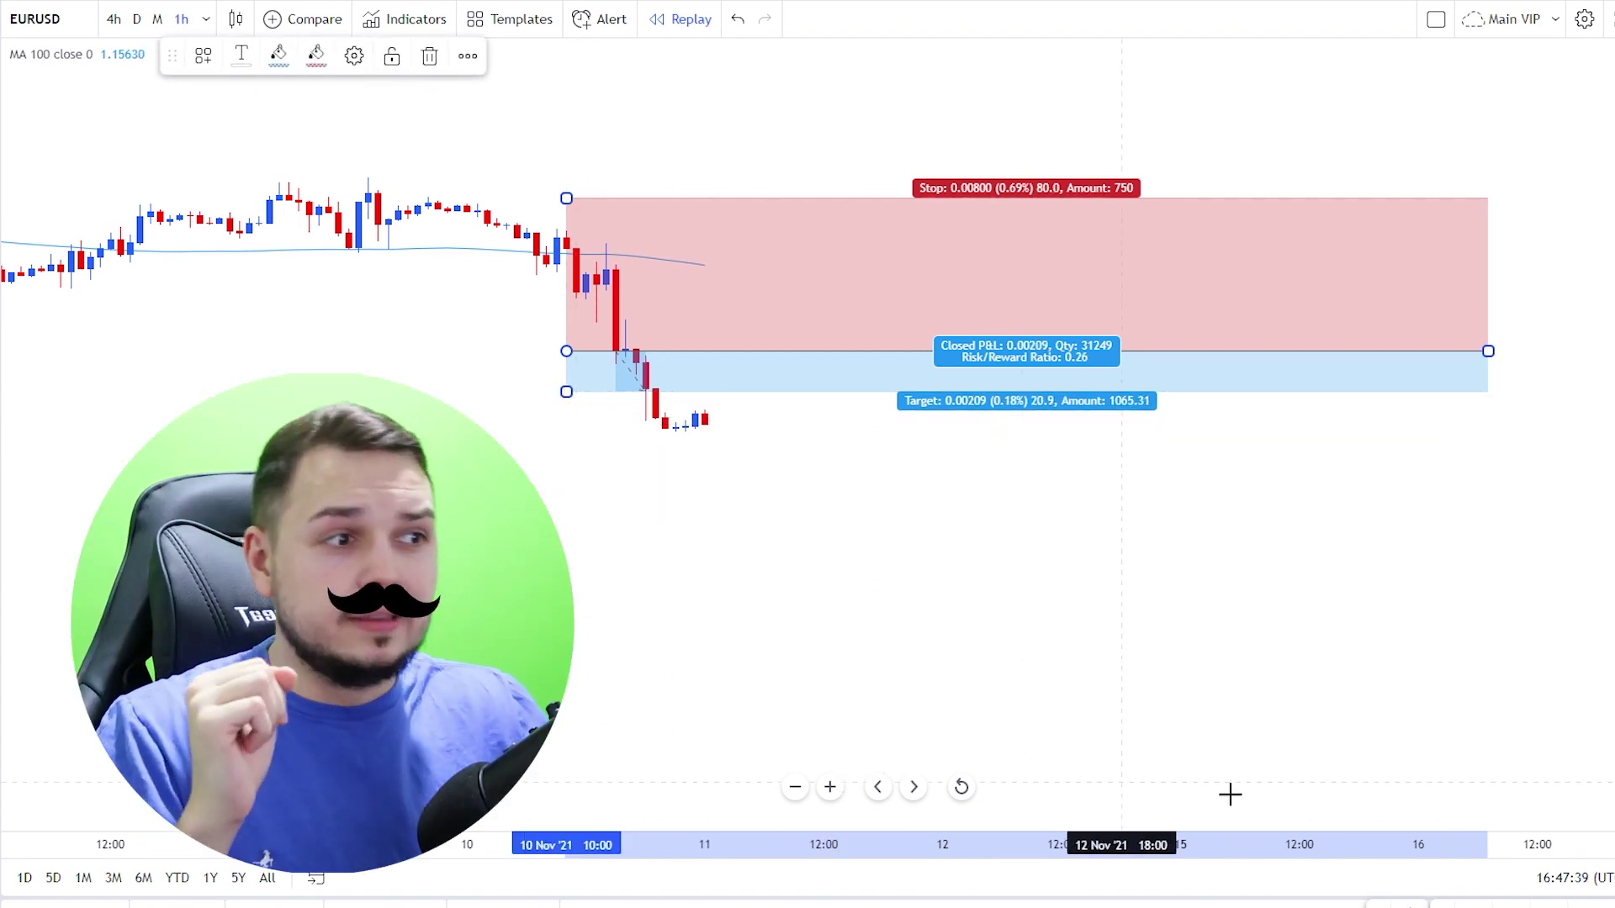
- Brush a zigzag price path rising from the entry candle through the stop-loss zone and undo it
{"action": "left_click", "coordinate": [657, 424]}
{"action": "mouse_move", "coordinate": [751, 576]}
{"action": "left_mouse_down"}
{"action": "mouse_move", "coordinate": [791, 559]}
{"action": "mouse_move", "coordinate": [952, 403]}
{"action": "left_mouse_up"}
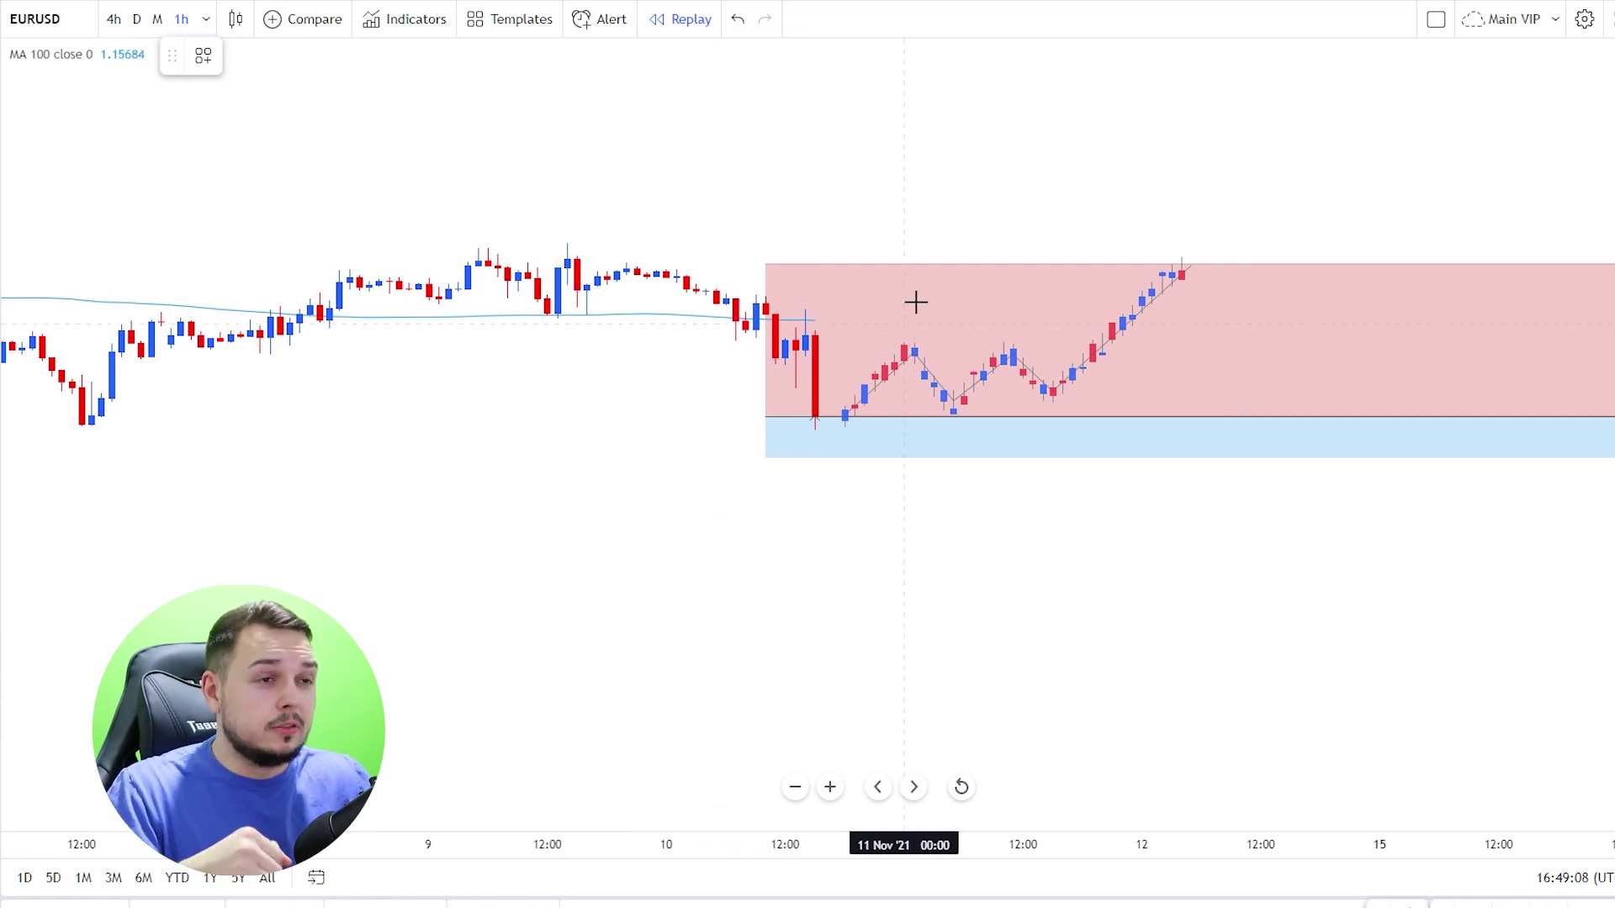
{"action": "mouse_move", "coordinate": [1189, 247]}
{"action": "left_mouse_down"}
{"action": "mouse_move", "coordinate": [792, 364]}
{"action": "mouse_move", "coordinate": [1056, 237]}
{"action": "left_mouse_up"}
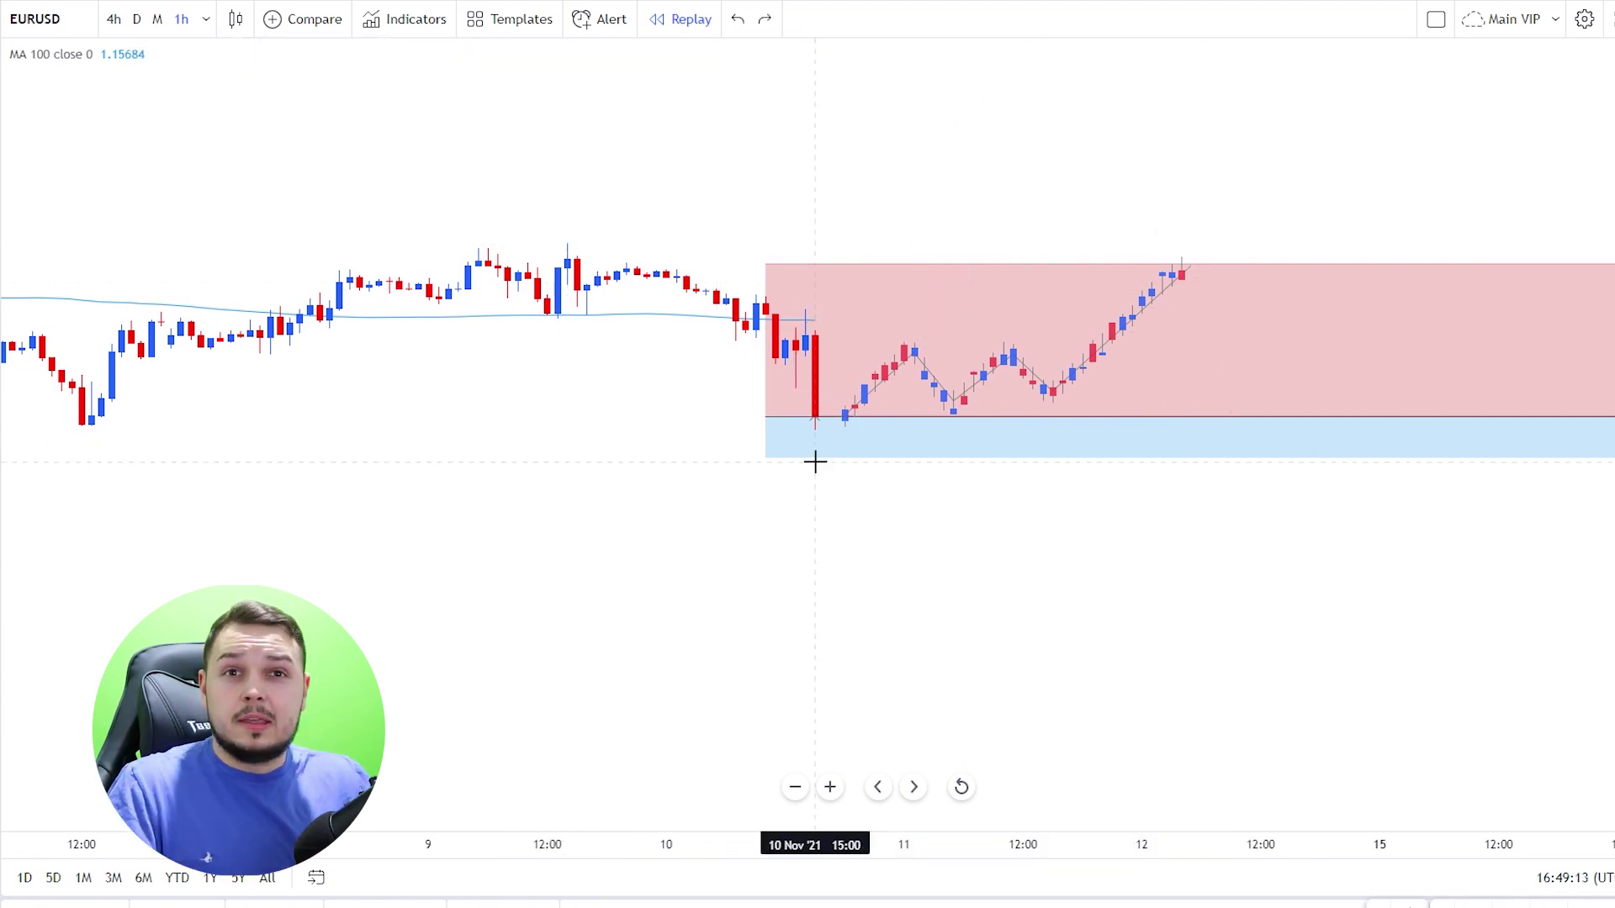
{"action": "mouse_move", "coordinate": [844, 414]}
{"action": "left_mouse_down"}
{"action": "mouse_move", "coordinate": [915, 317]}
{"action": "mouse_move", "coordinate": [1066, 414]}
{"action": "mouse_move", "coordinate": [1191, 237]}
{"action": "left_mouse_up"}
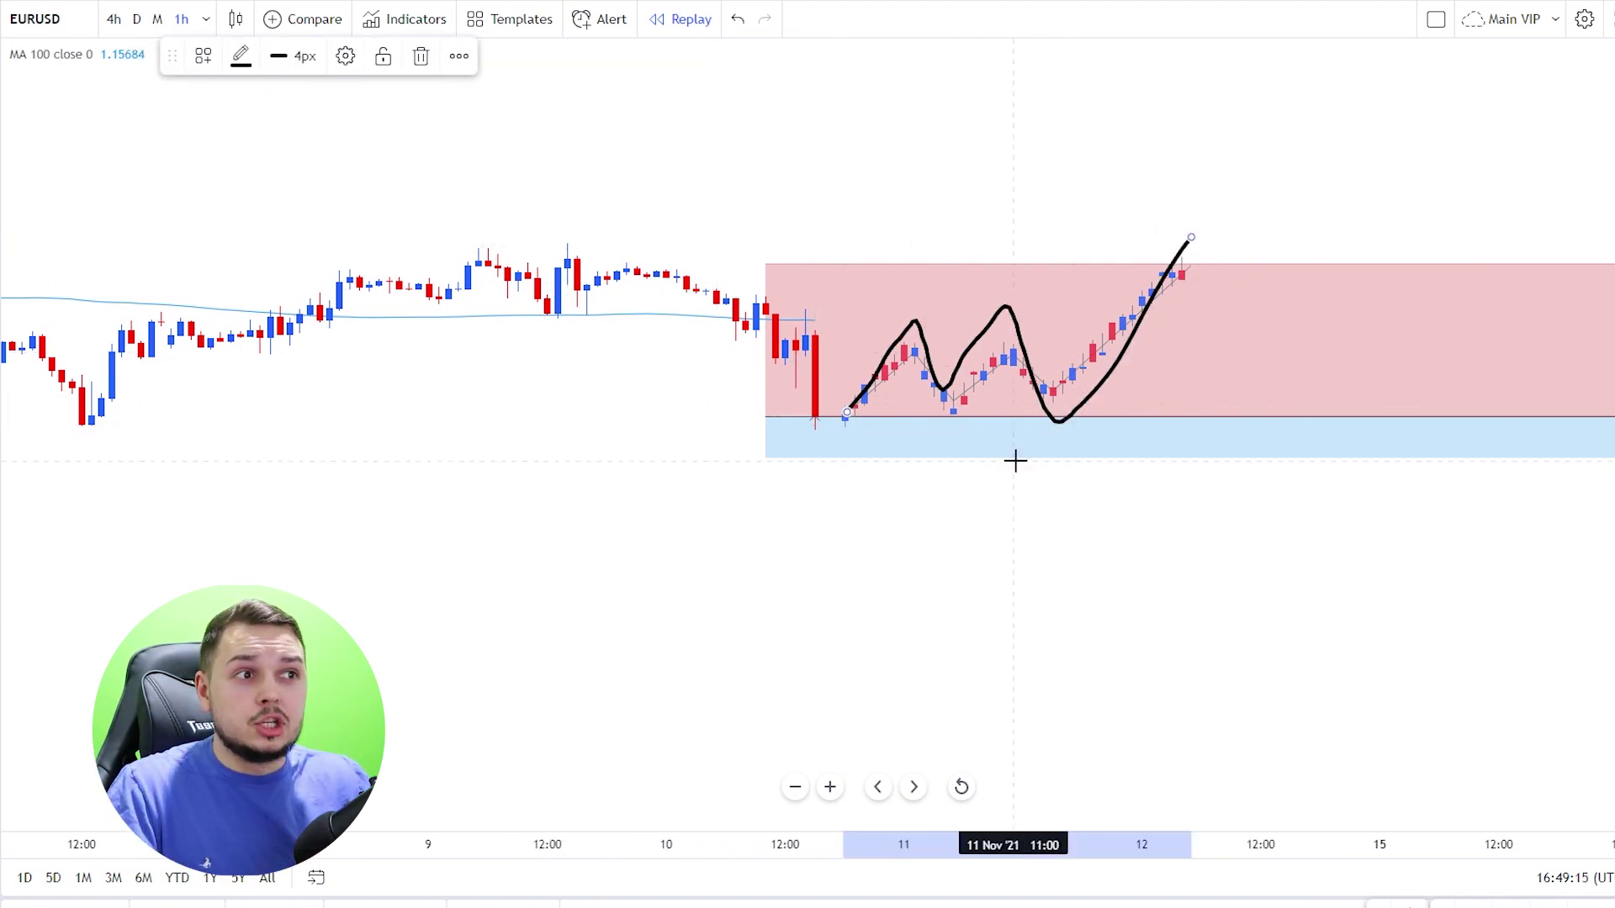
{"action": "key", "text": "ctrl+z"}
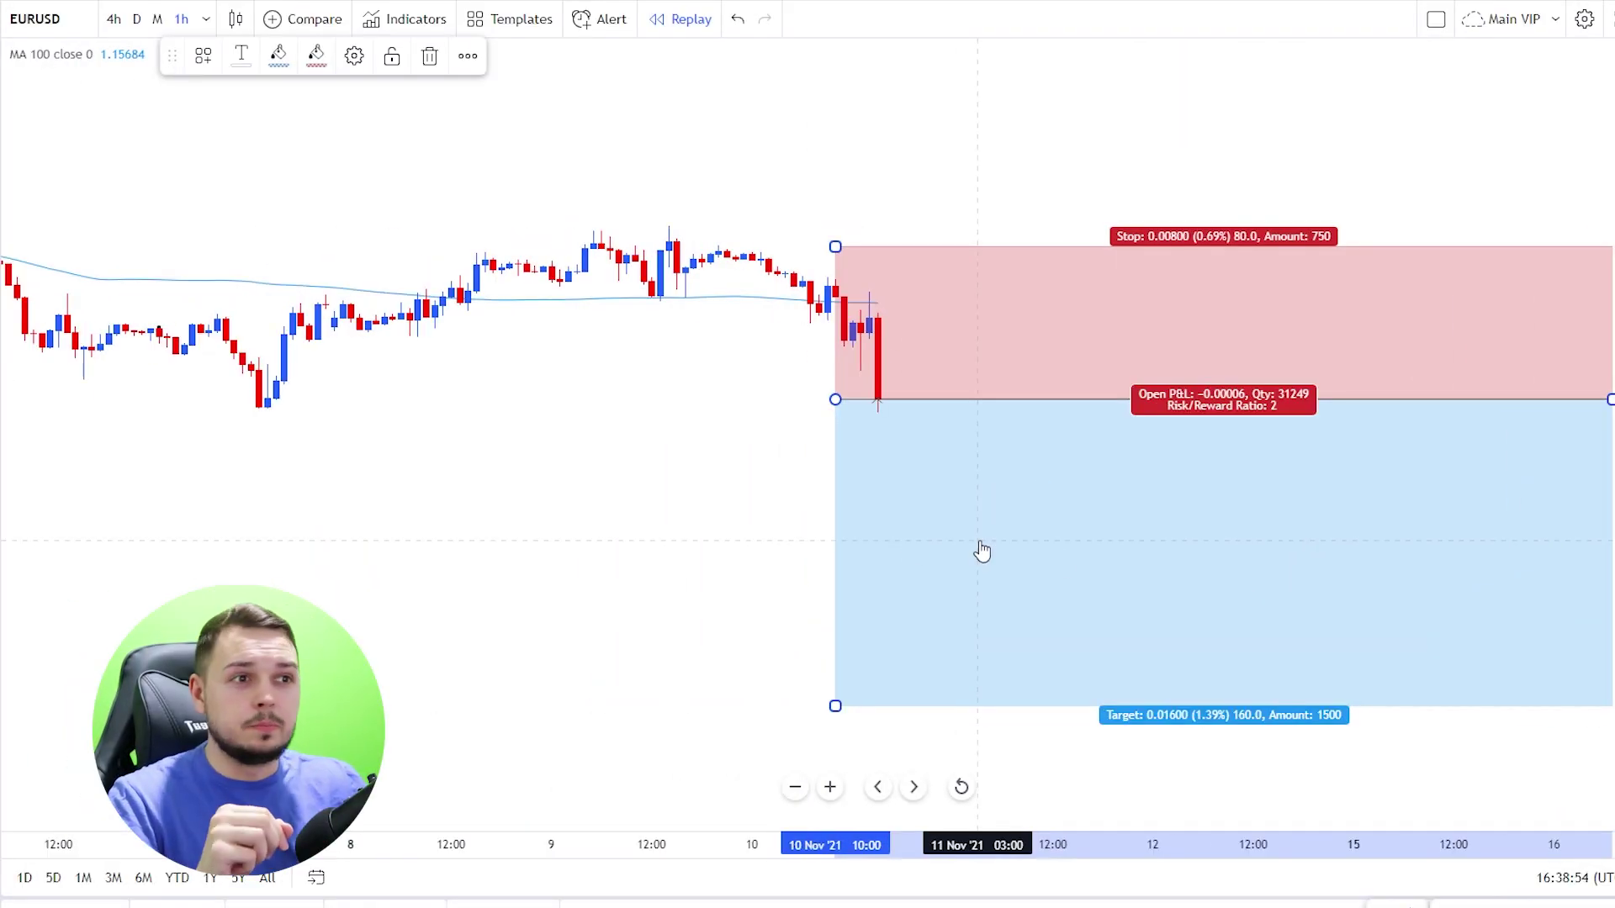
- Set the short position's profit level to 800 ticks
{"action": "double_click", "coordinate": [982, 551]}
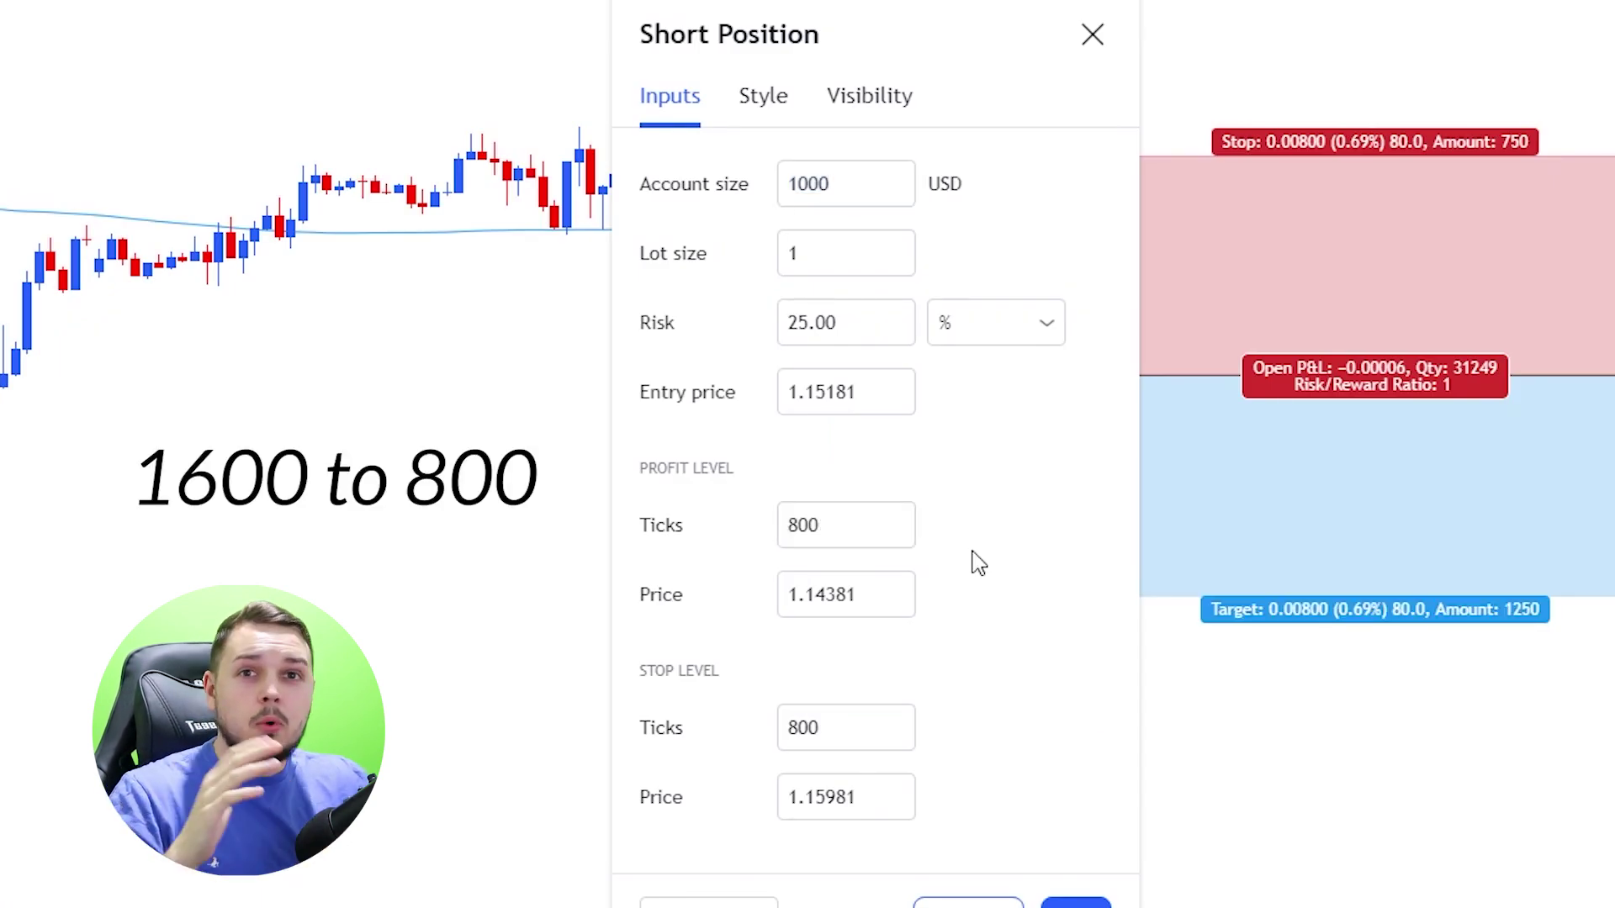
{"action": "left_click", "coordinate": [1076, 903]}
{"action": "left_click", "coordinate": [1019, 729]}
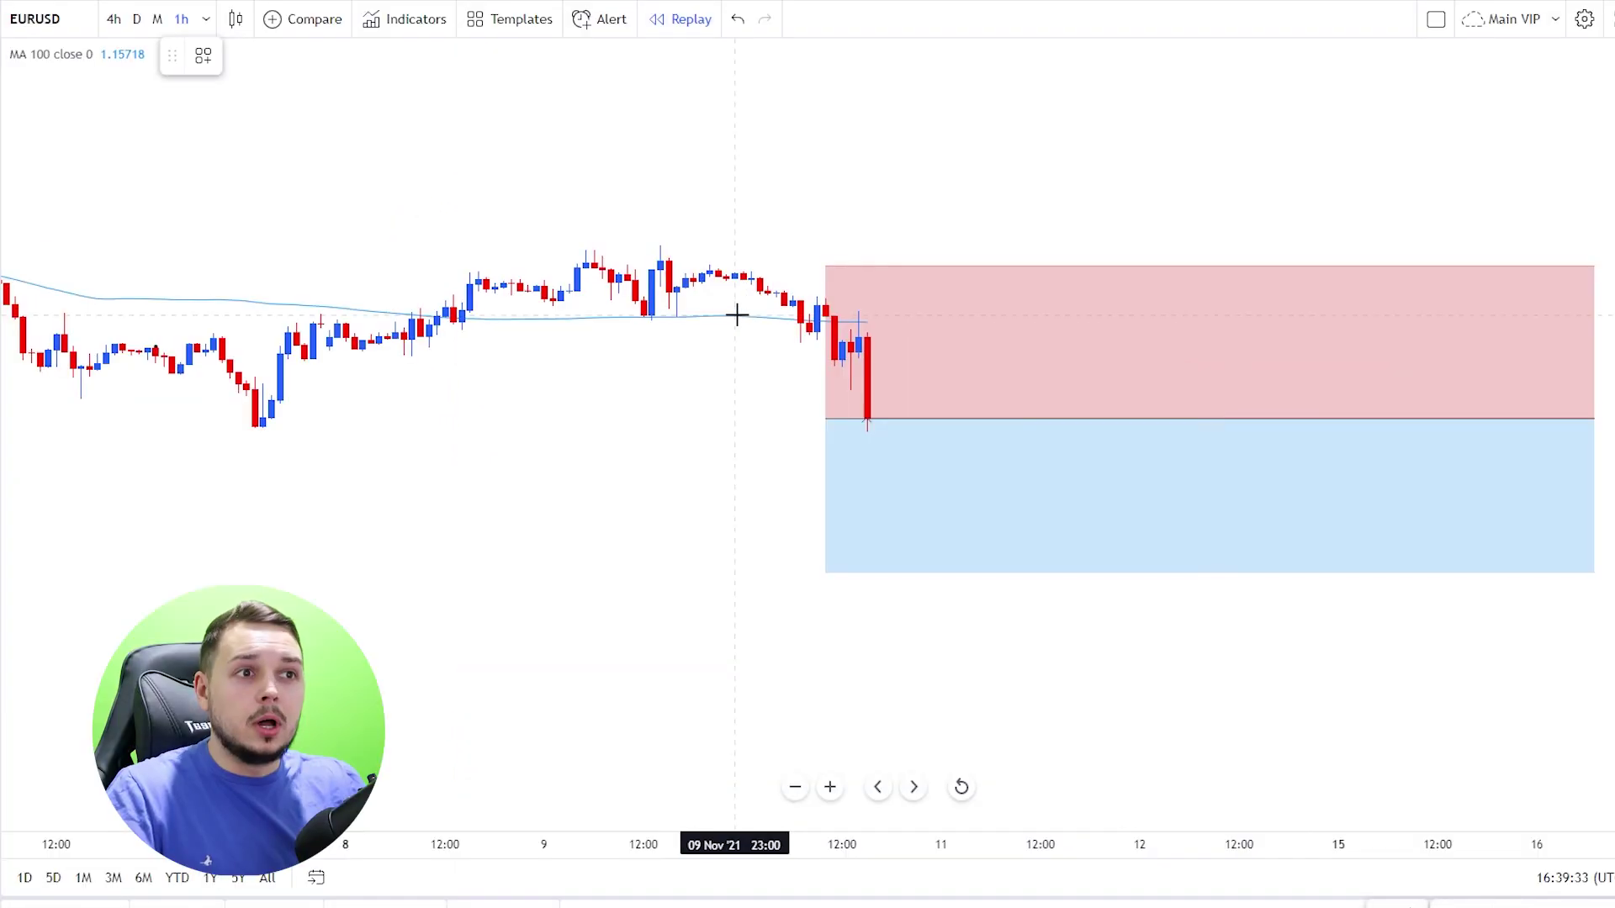
- Mark the 100 moving average and the candles touching it near the entry with brush strokes, and undo the moving-average stroke
{"action": "left_click_drag", "start_coordinate": [757, 314], "coordinate": [916, 320]}
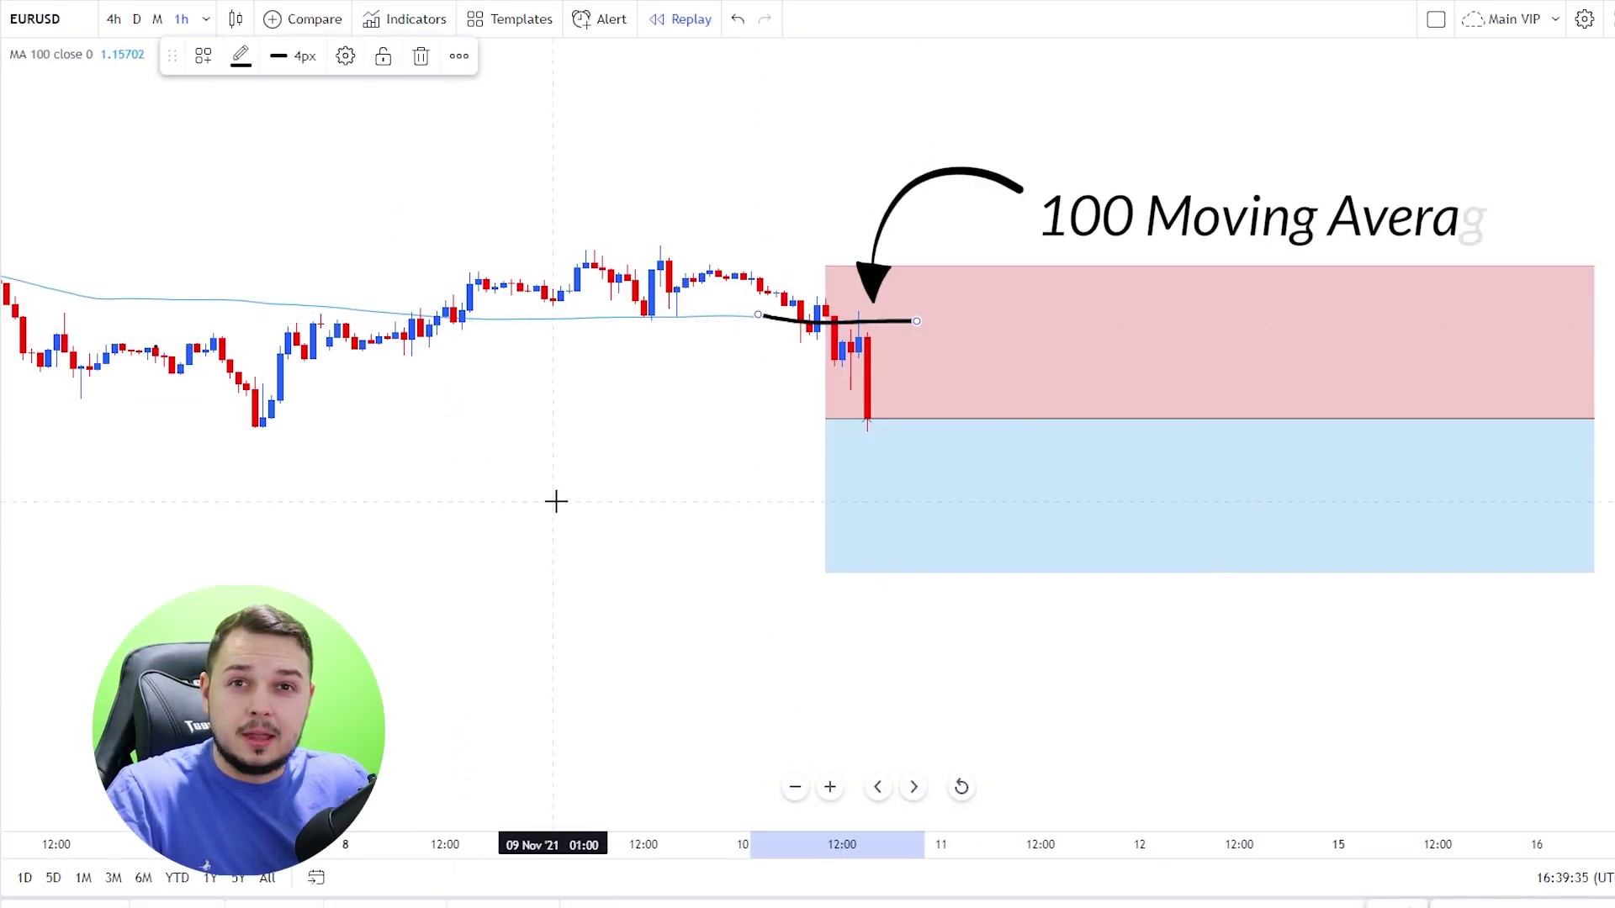
{"action": "key", "text": "ctrl+z"}
{"action": "mouse_move", "coordinate": [812, 304]}
{"action": "left_mouse_down"}
{"action": "mouse_move", "coordinate": [835, 378]}
{"action": "mouse_move", "coordinate": [866, 331]}
{"action": "left_mouse_up"}
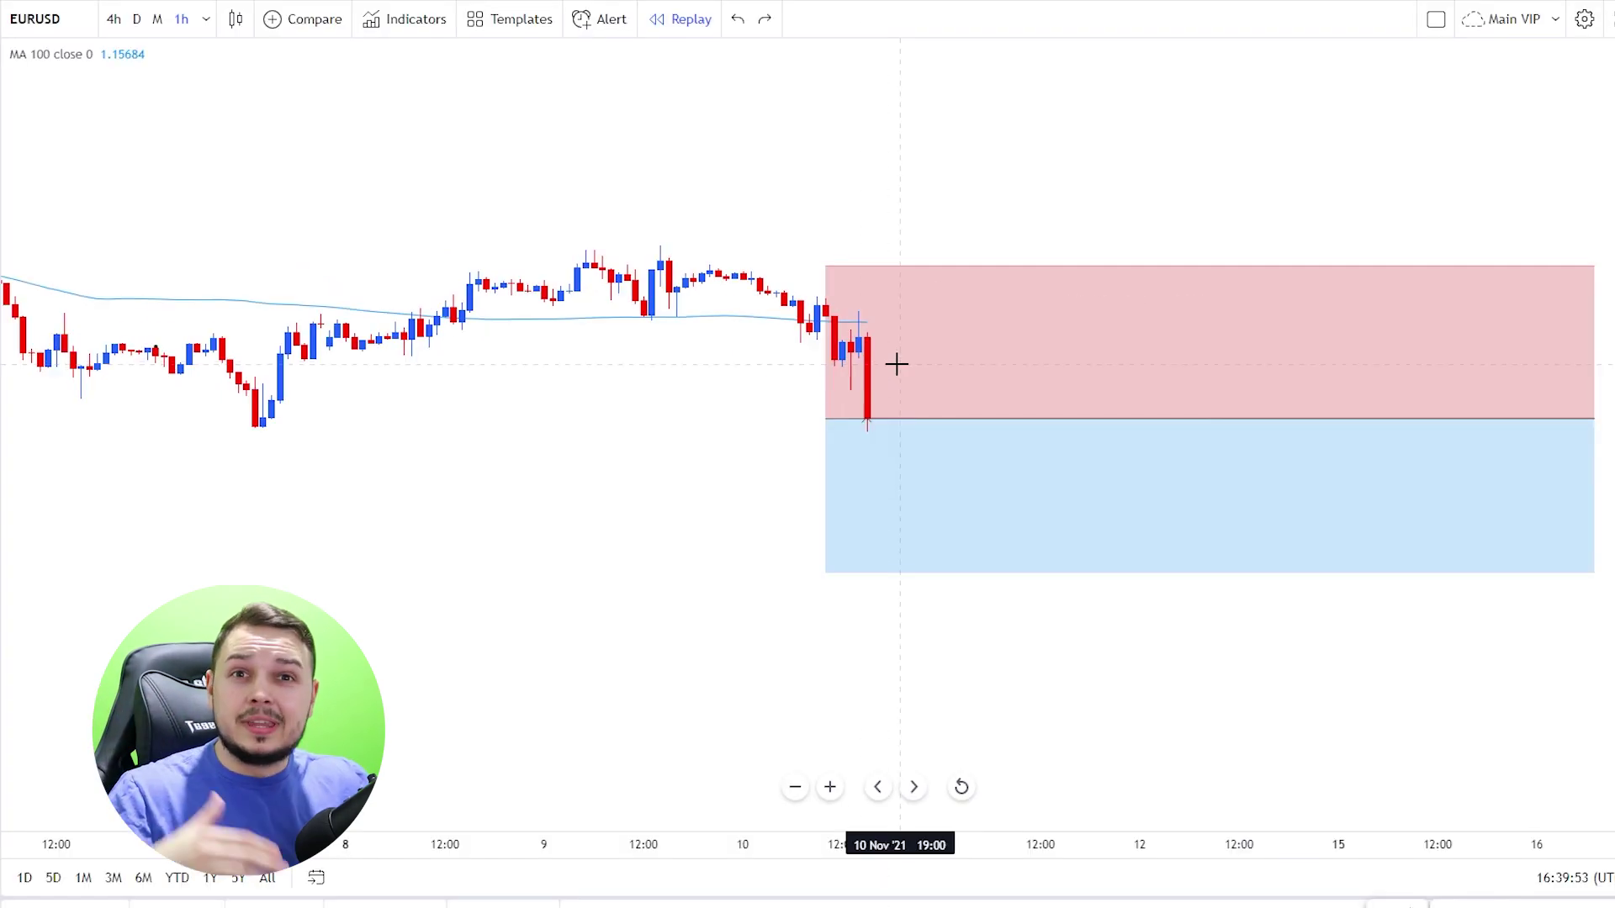
{"action": "mouse_move", "coordinate": [890, 342]}
{"action": "left_mouse_down"}
{"action": "mouse_move", "coordinate": [844, 359]}
{"action": "mouse_move", "coordinate": [890, 423]}
{"action": "mouse_move", "coordinate": [883, 323]}
{"action": "left_mouse_up"}
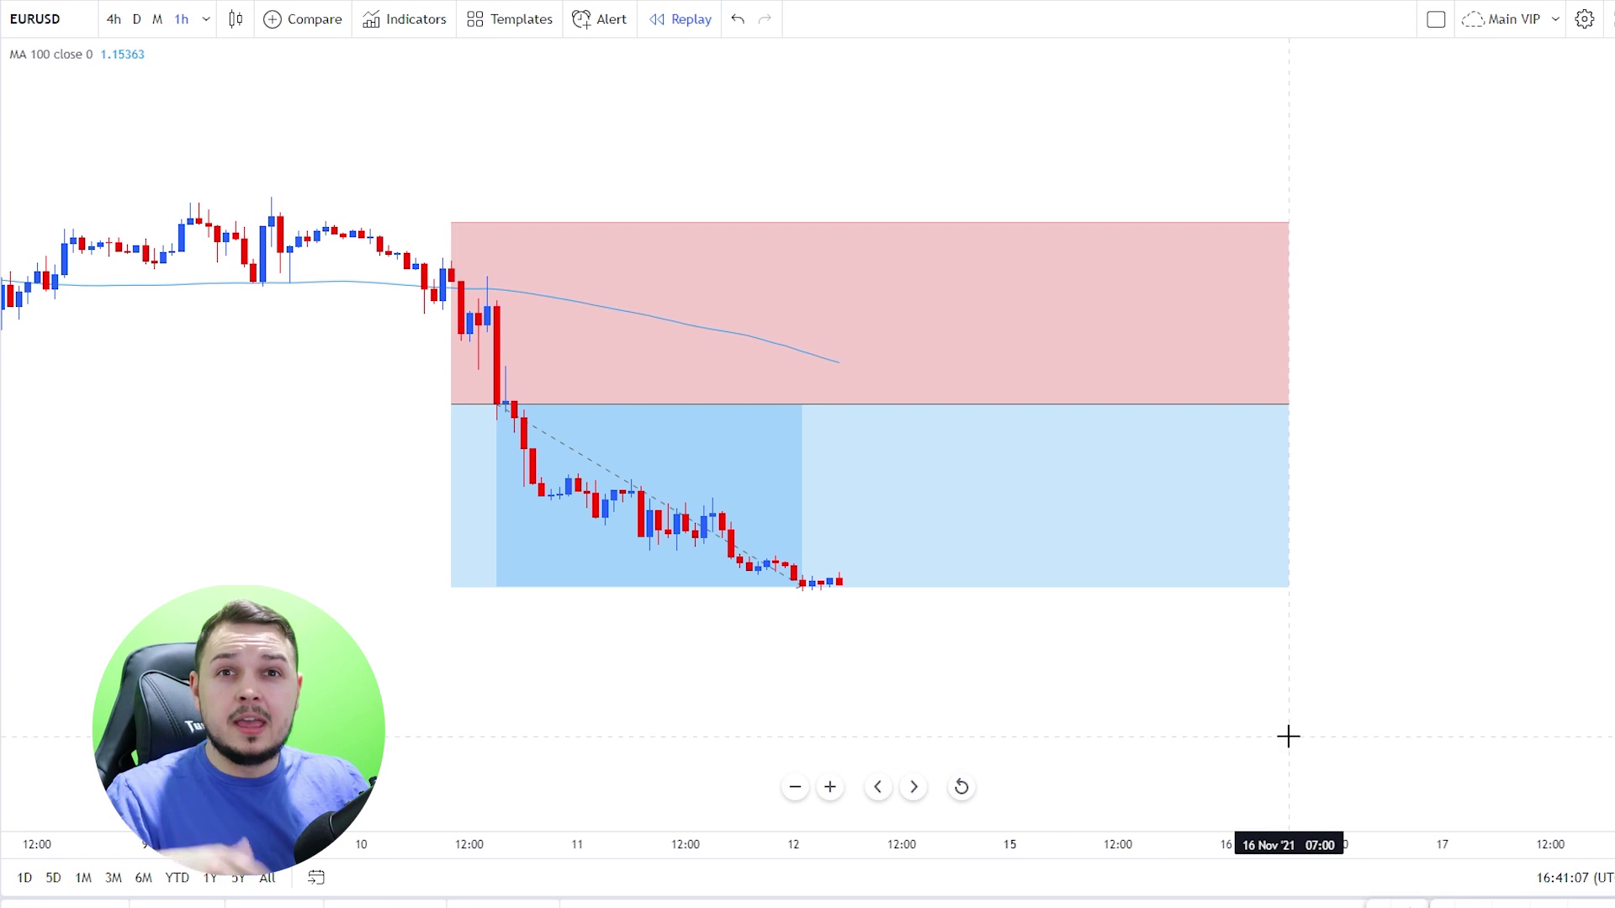
- Move the short position's stop level down to the entry, at a stop price of 1.15182
{"action": "left_click", "coordinate": [1006, 548]}
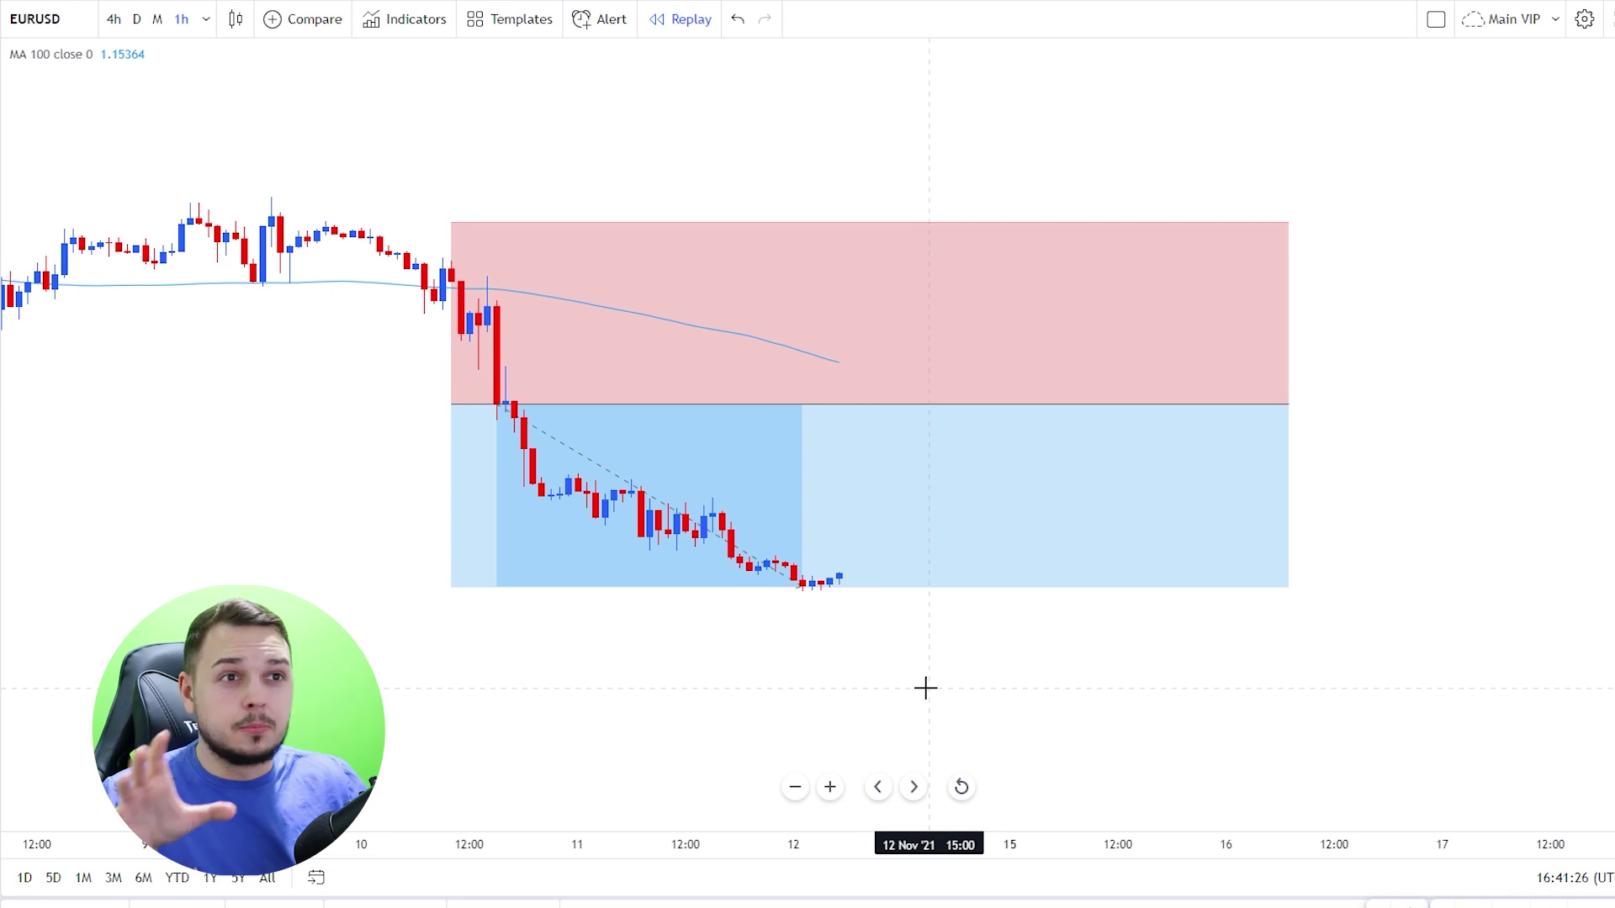
{"action": "left_click", "coordinate": [461, 235]}
{"action": "left_click_drag", "start_coordinate": [451, 222], "coordinate": [451, 404]}
{"action": "left_click", "coordinate": [328, 489]}
{"action": "left_click_drag", "start_coordinate": [328, 490], "coordinate": [331, 469]}
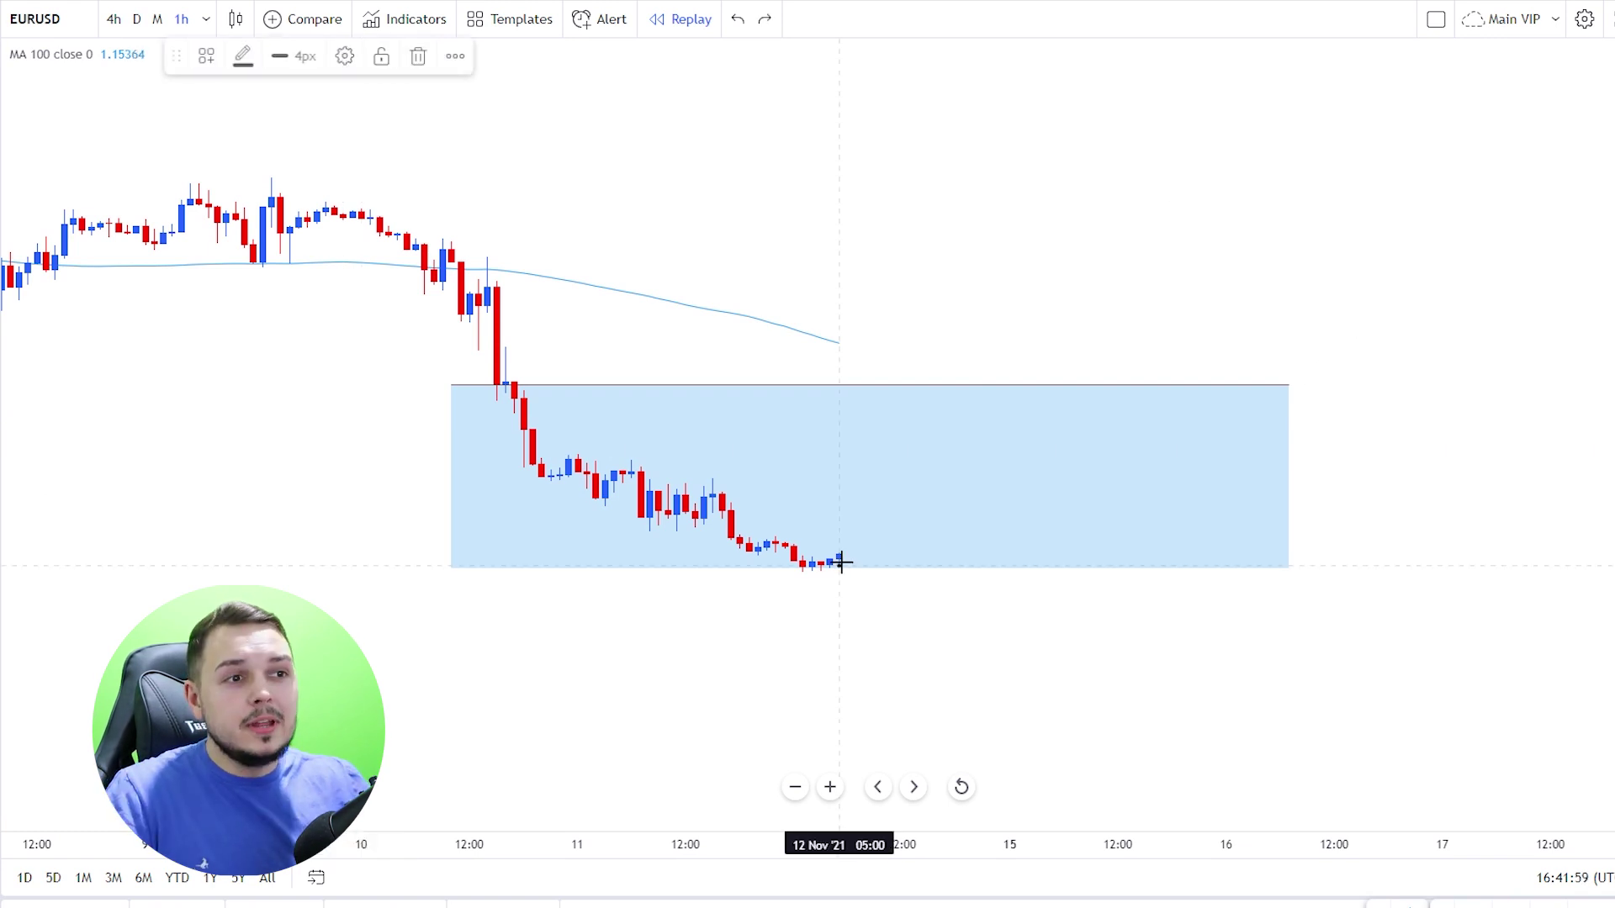
{"action": "mouse_move", "coordinate": [846, 563]}
{"action": "left_mouse_down"}
{"action": "mouse_move", "coordinate": [964, 412]}
{"action": "mouse_move", "coordinate": [973, 364]}
{"action": "mouse_move", "coordinate": [1019, 422]}
{"action": "left_mouse_up"}
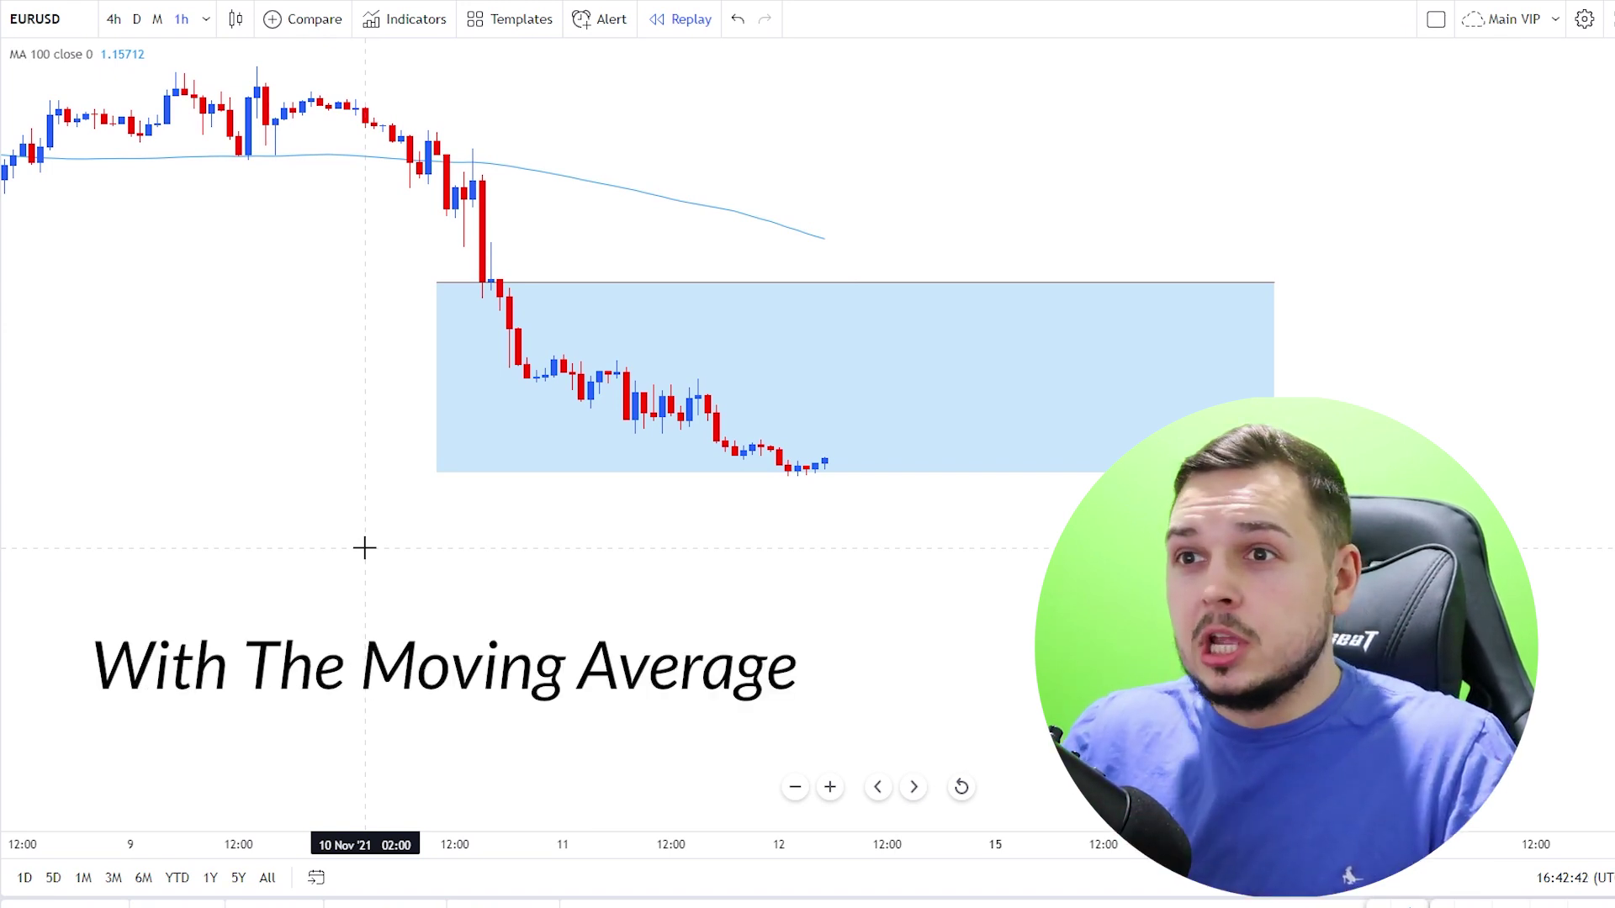
- Set the short position's profit level to 1600 ticks
{"action": "left_click", "coordinate": [516, 446]}
{"action": "double_click", "coordinate": [516, 446]}
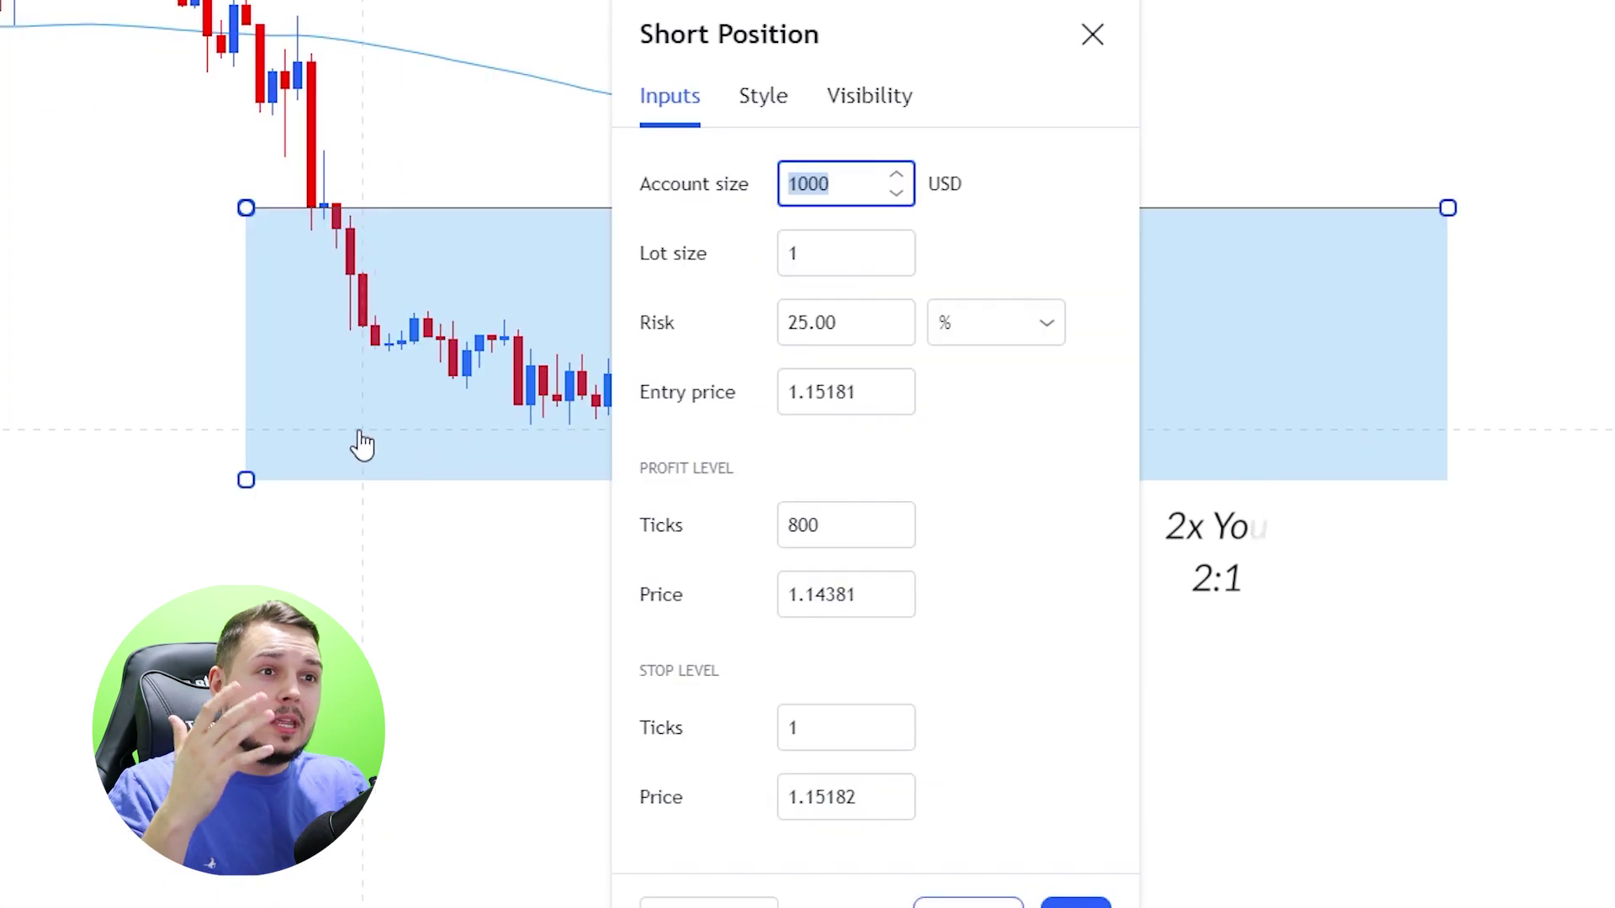
{"action": "double_click", "coordinate": [839, 524]}
{"action": "type", "text": "1600"}
{"action": "left_click", "coordinate": [1003, 694]}
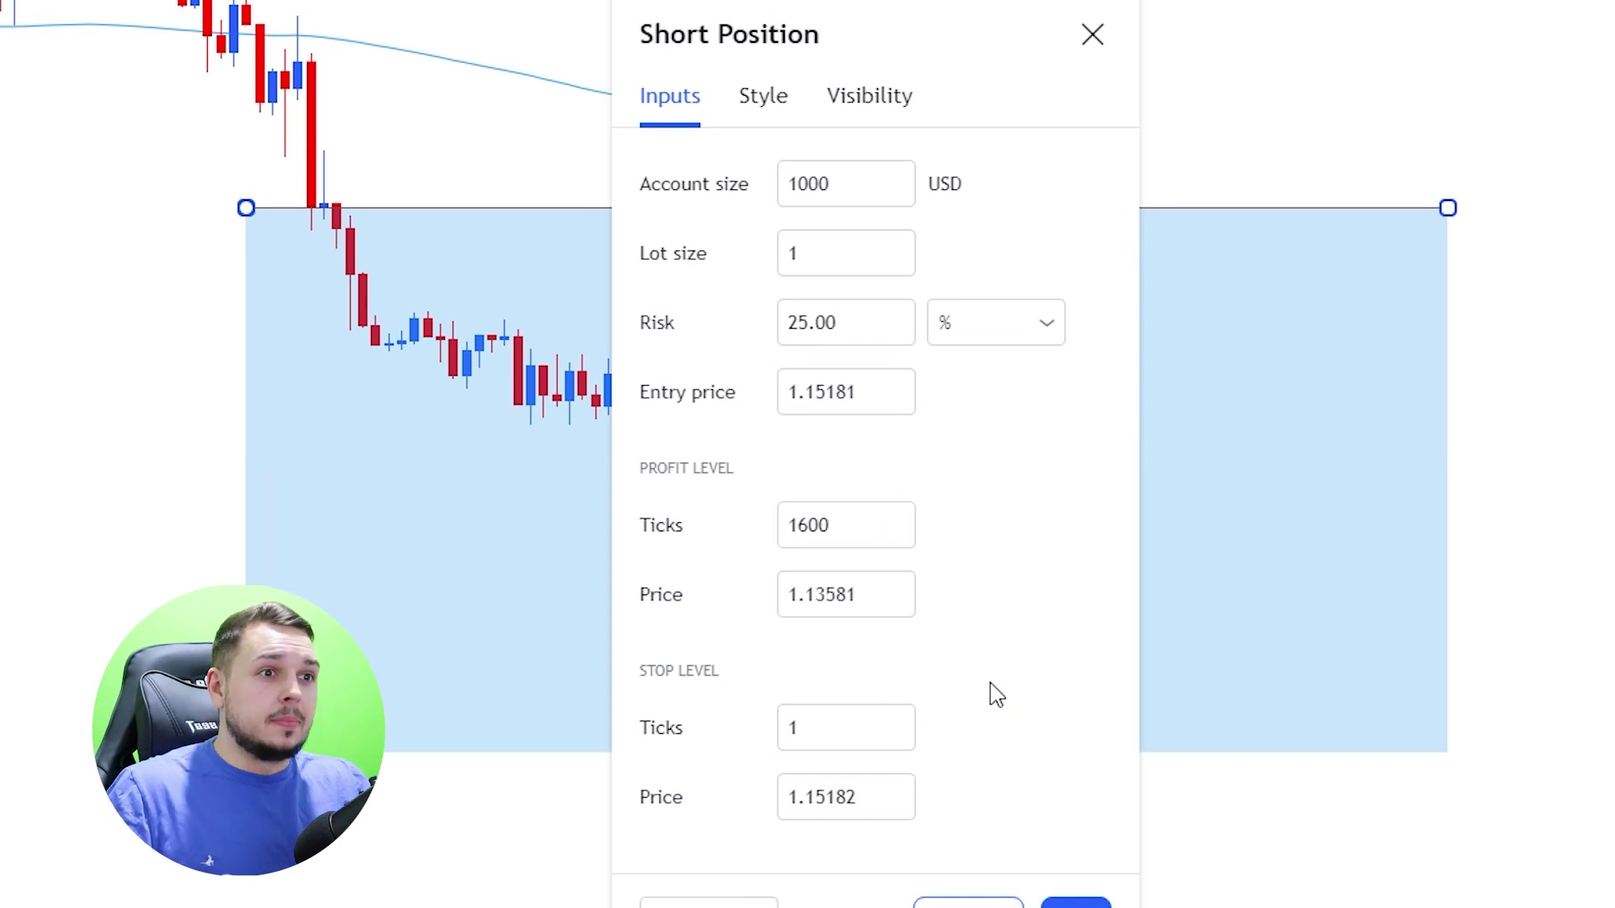
{"action": "left_click", "coordinate": [1076, 903]}
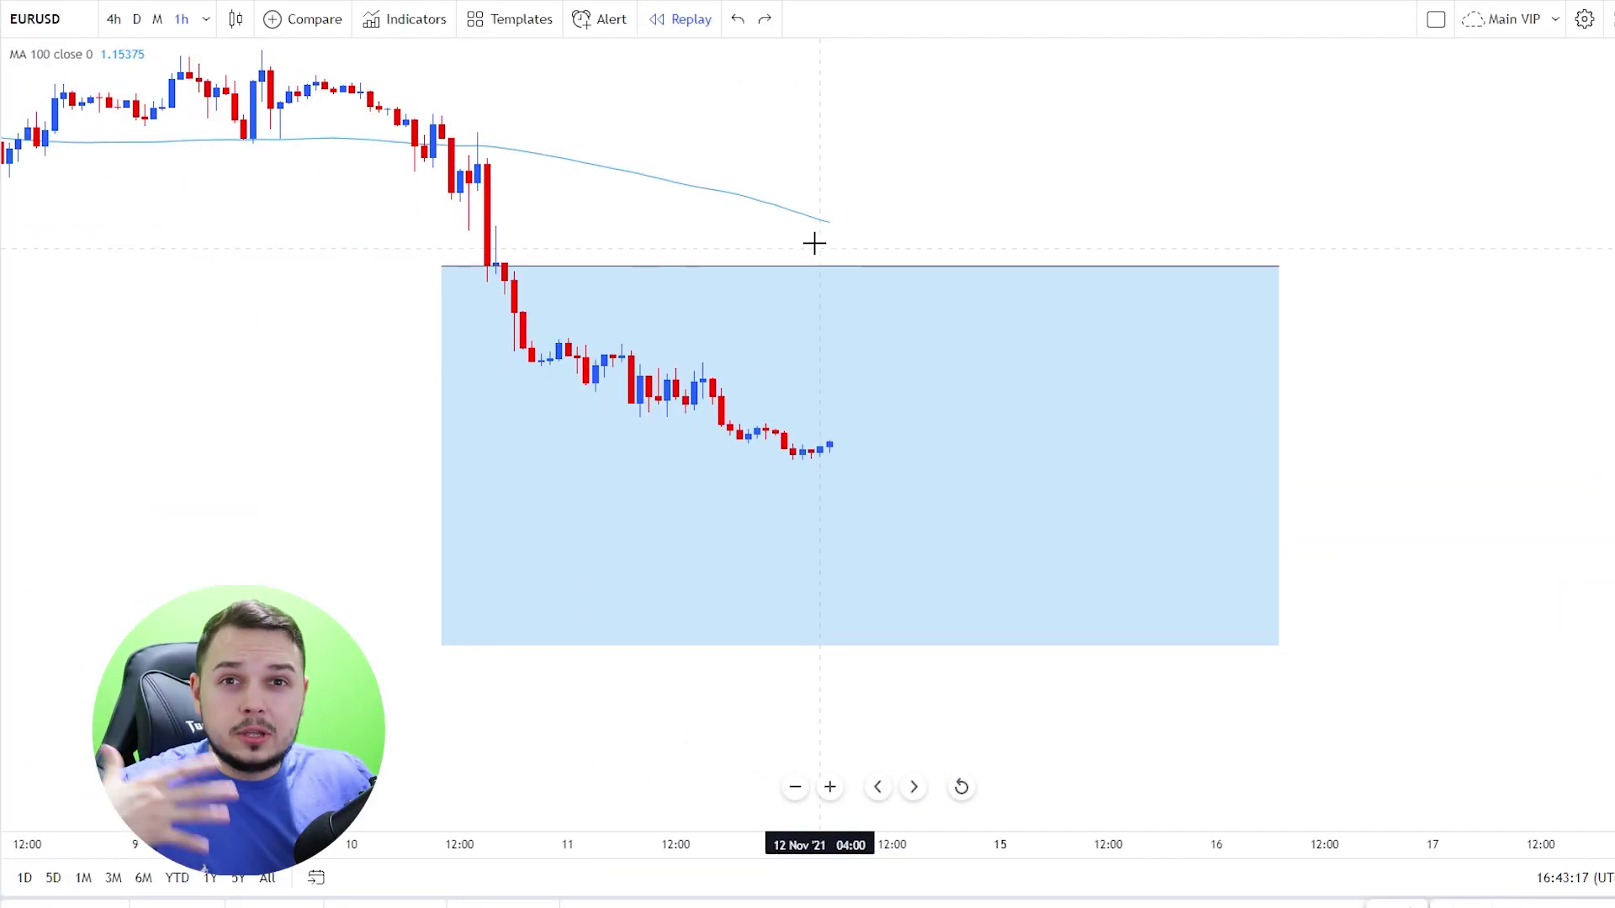
- Brush the moving average's projected decline and a price path rising towards it from the last candle, and undo both strokes
{"action": "mouse_move", "coordinate": [814, 217]}
{"action": "left_mouse_down"}
{"action": "mouse_move", "coordinate": [1034, 303]}
{"action": "mouse_move", "coordinate": [1405, 486]}
{"action": "left_mouse_up"}
{"action": "left_click_drag", "start_coordinate": [828, 451], "coordinate": [1134, 379]}
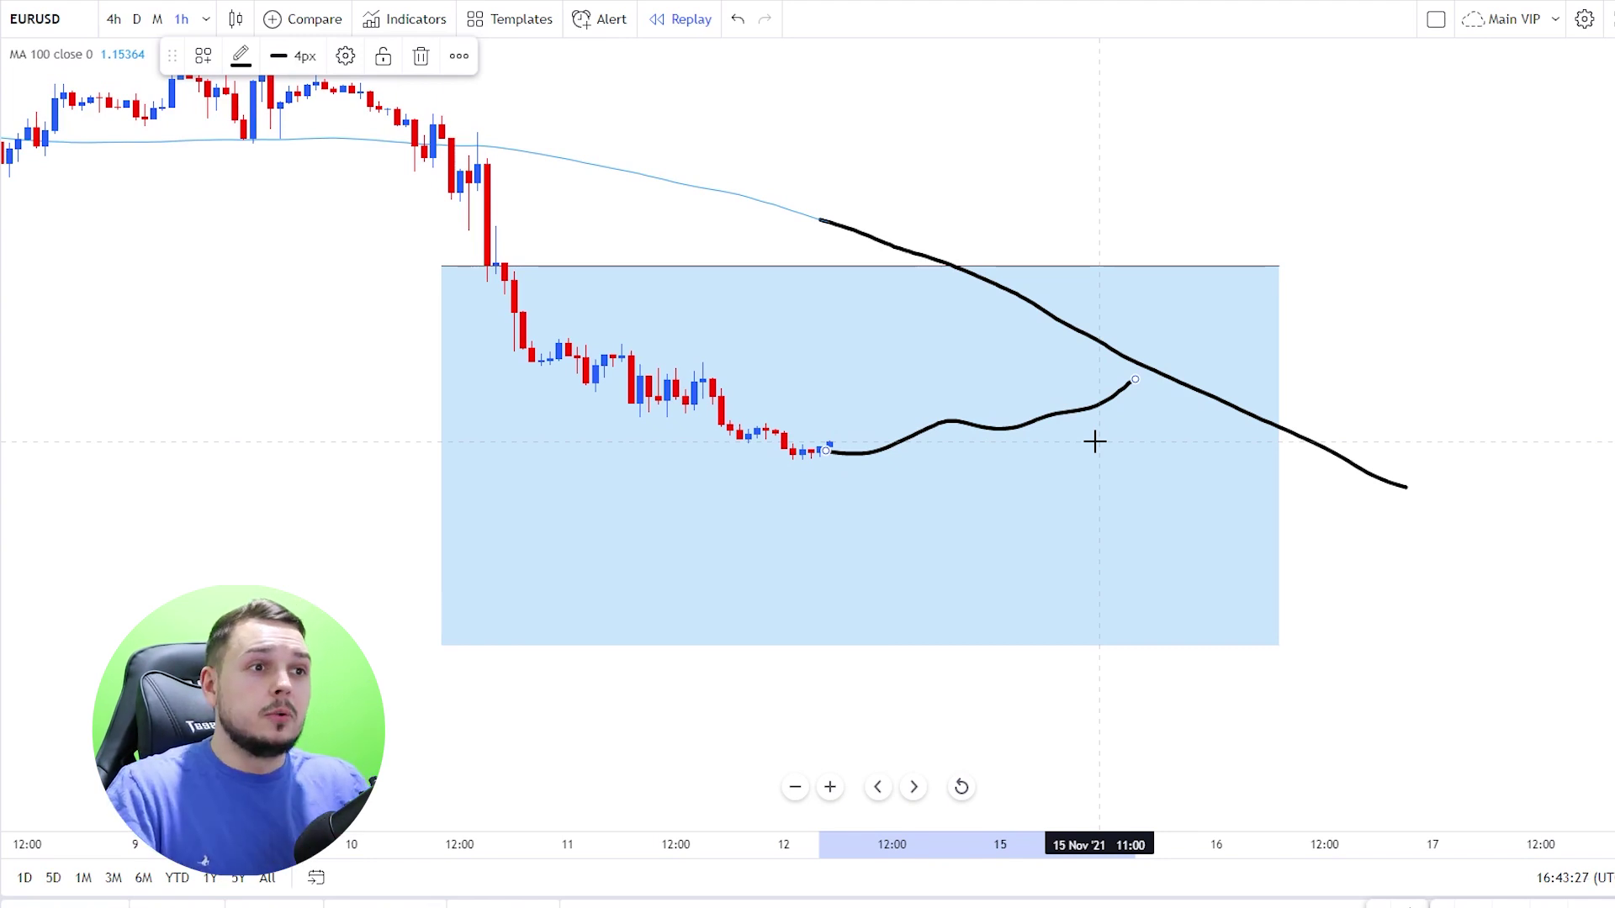
{"action": "key", "text": "ctrl+z"}
{"action": "key", "text": "ctrl+z"}
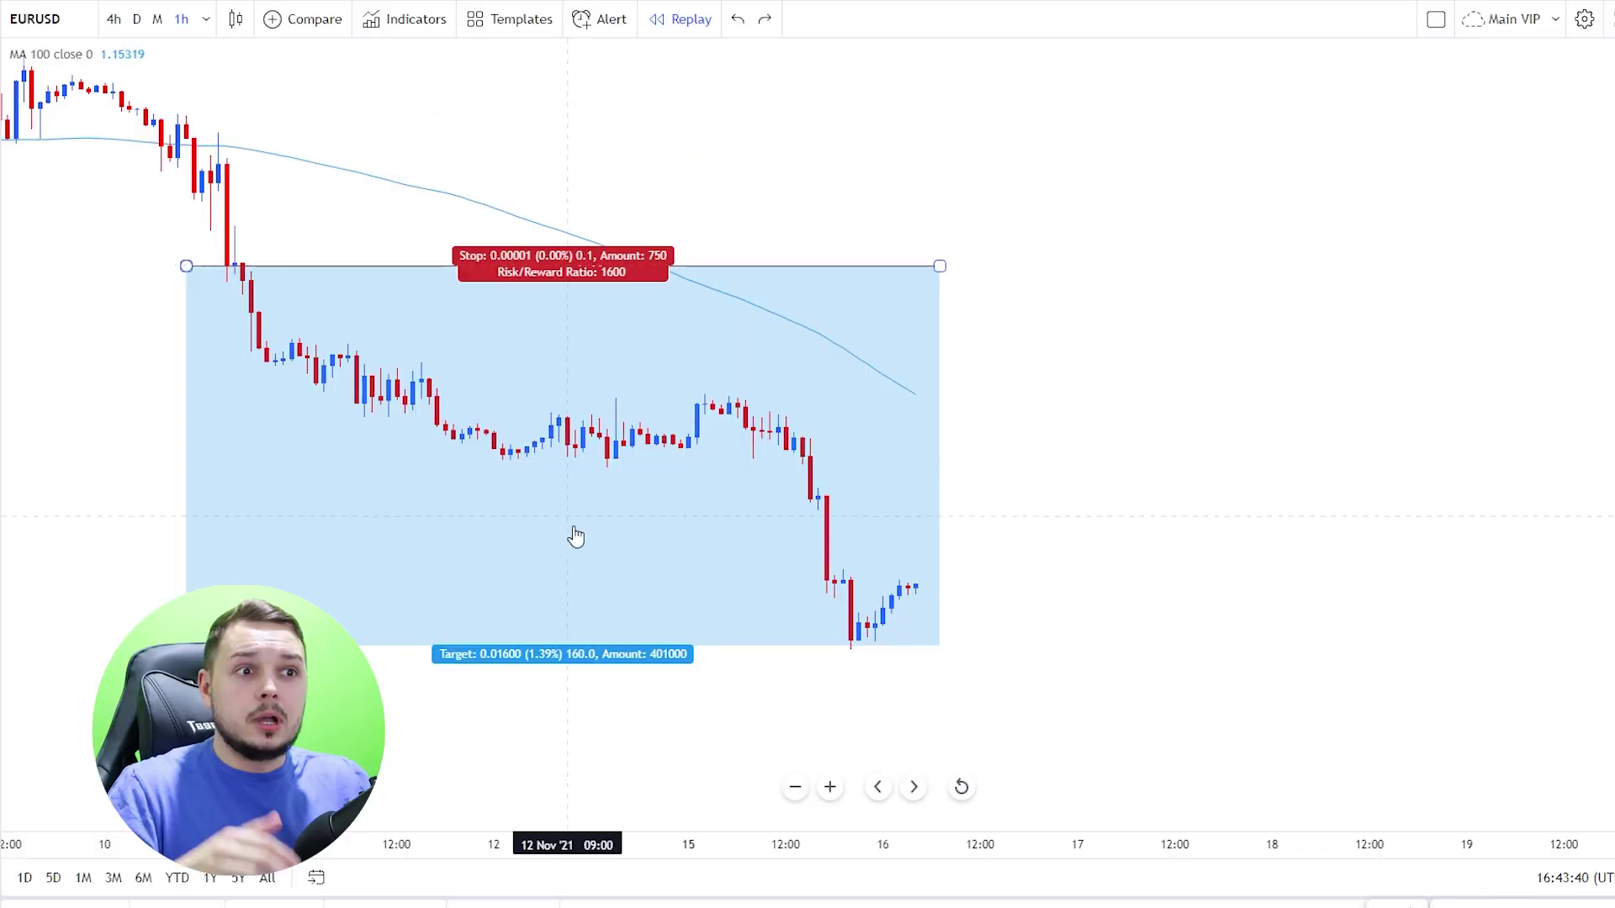
- Extend the short position's target down to the 17 November low and pause the replay after price crosses the 100 moving average
{"action": "left_click", "coordinate": [593, 568]}
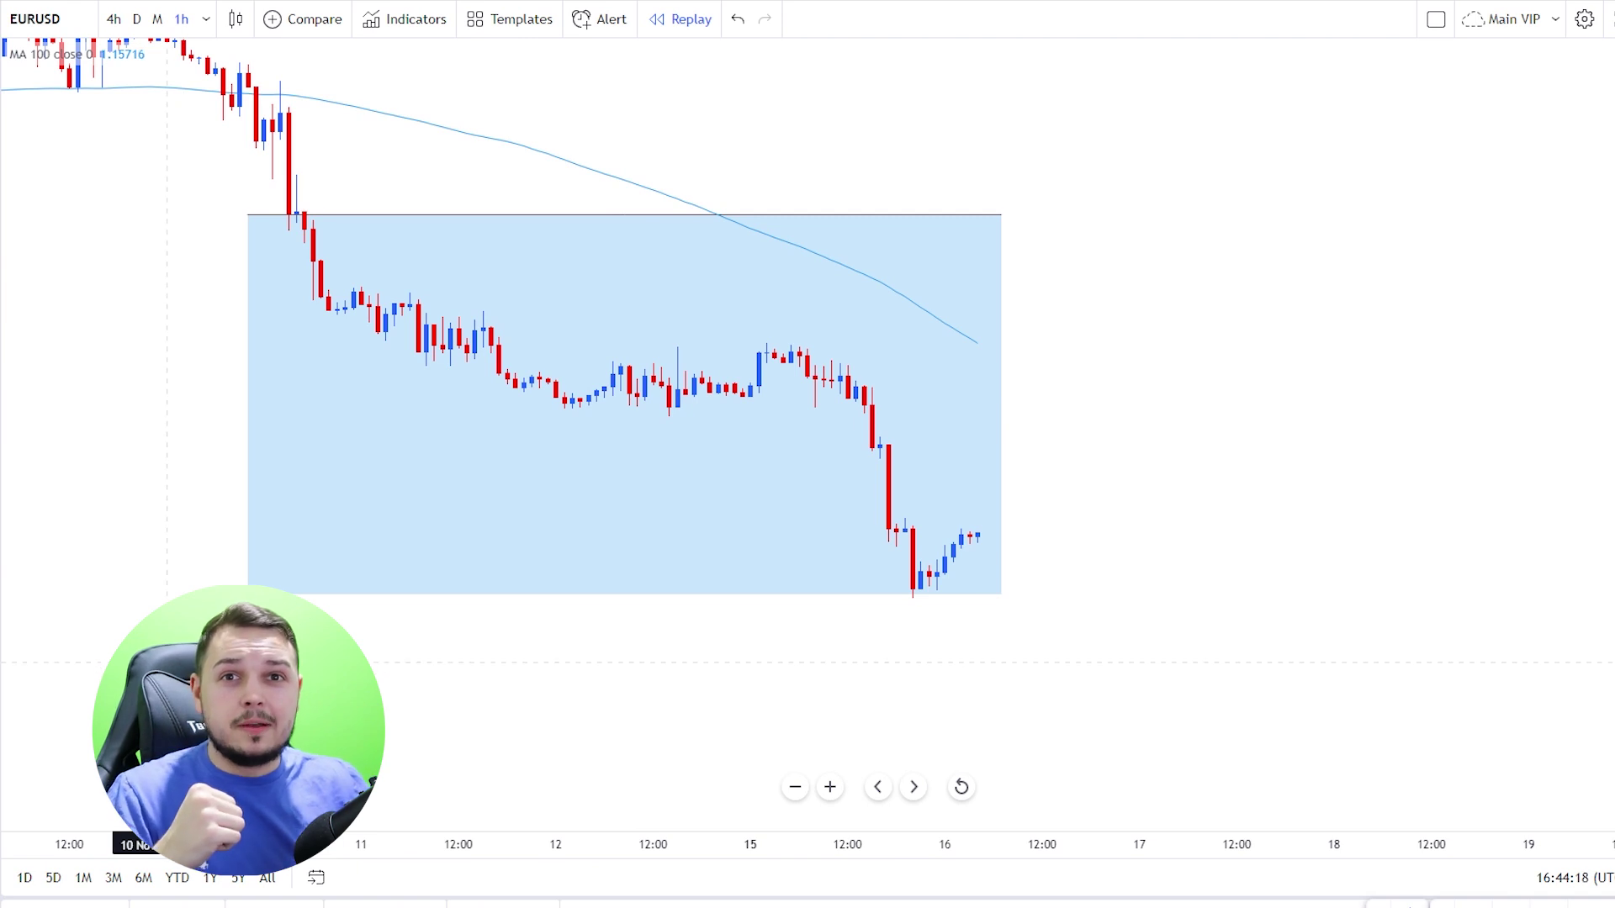
{"action": "left_click_drag", "start_coordinate": [161, 650], "coordinate": [162, 628]}
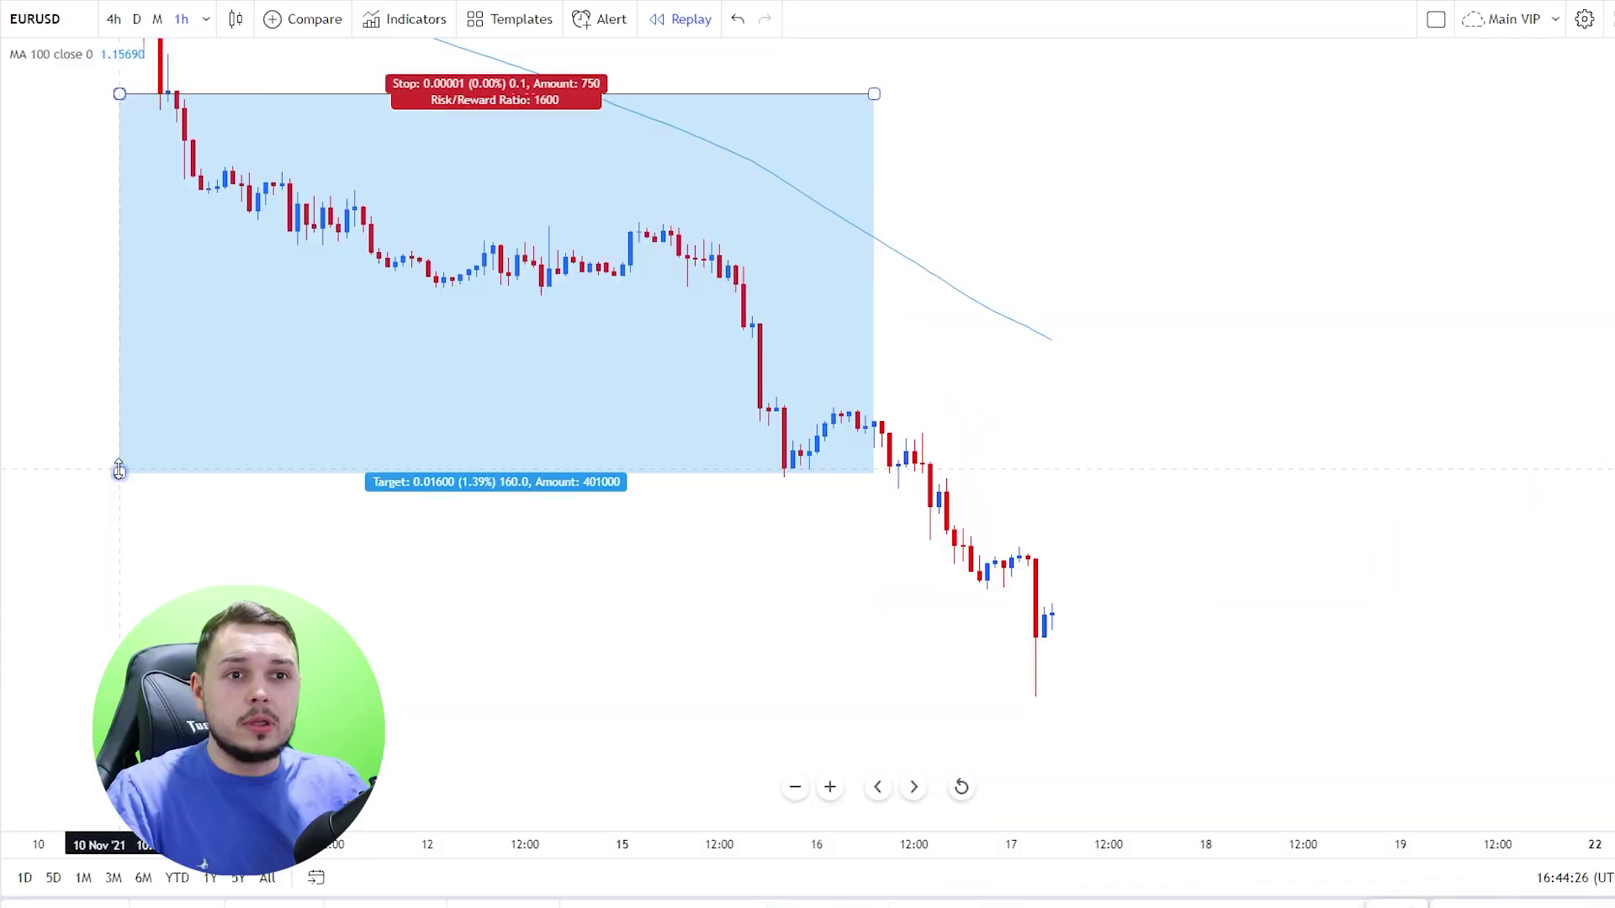
{"action": "left_click_drag", "start_coordinate": [119, 469], "coordinate": [119, 696]}
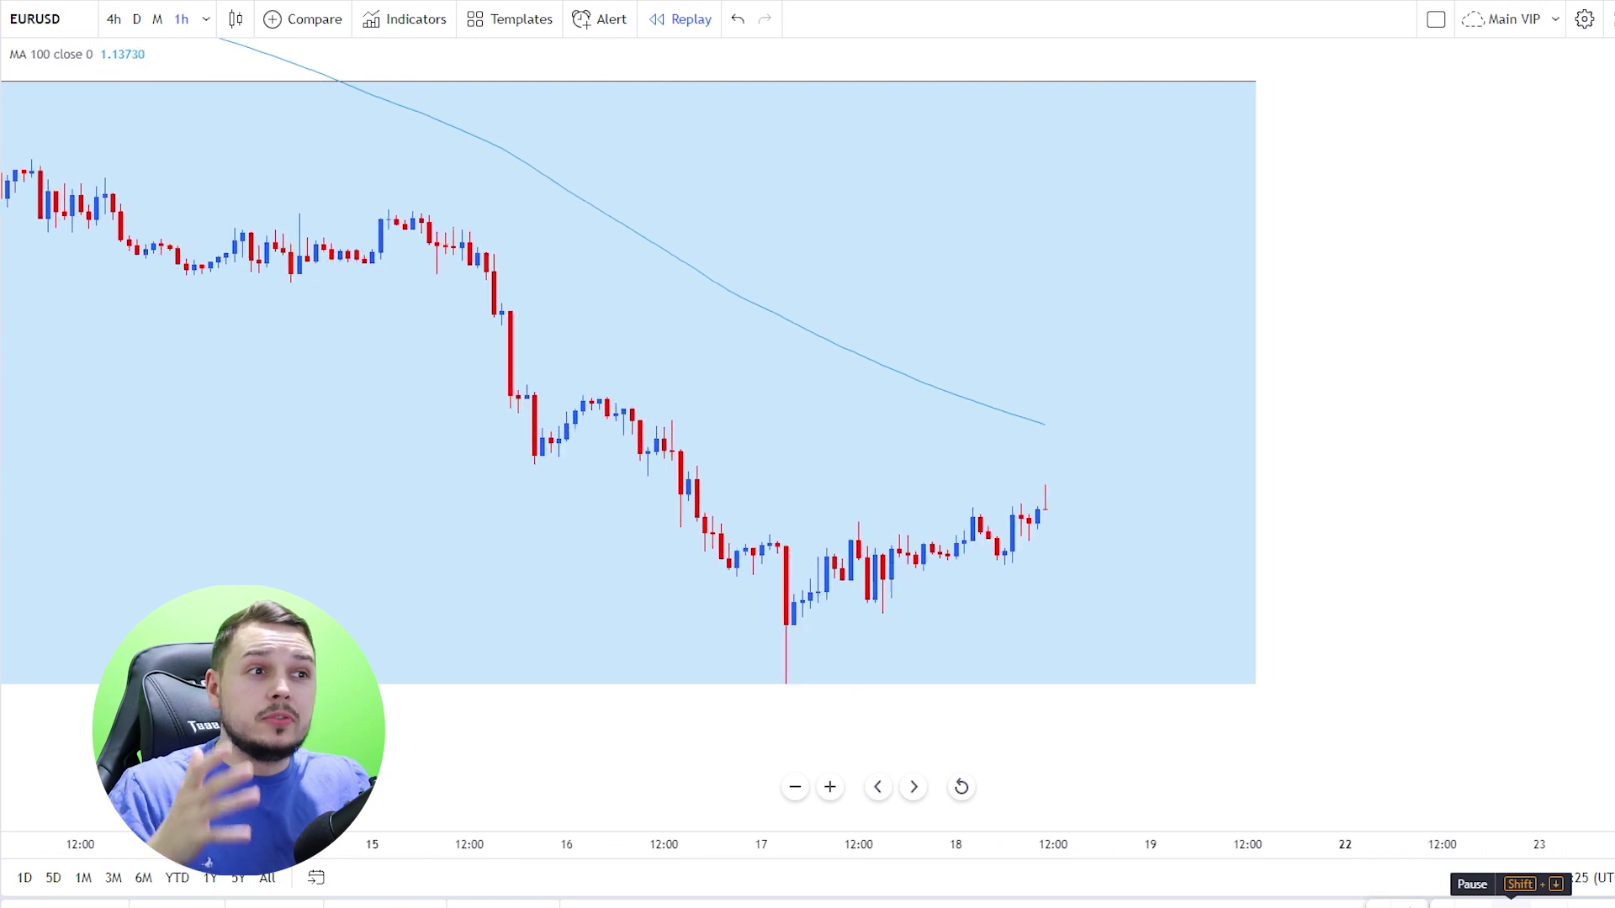
{"action": "left_click", "coordinate": [1511, 907]}
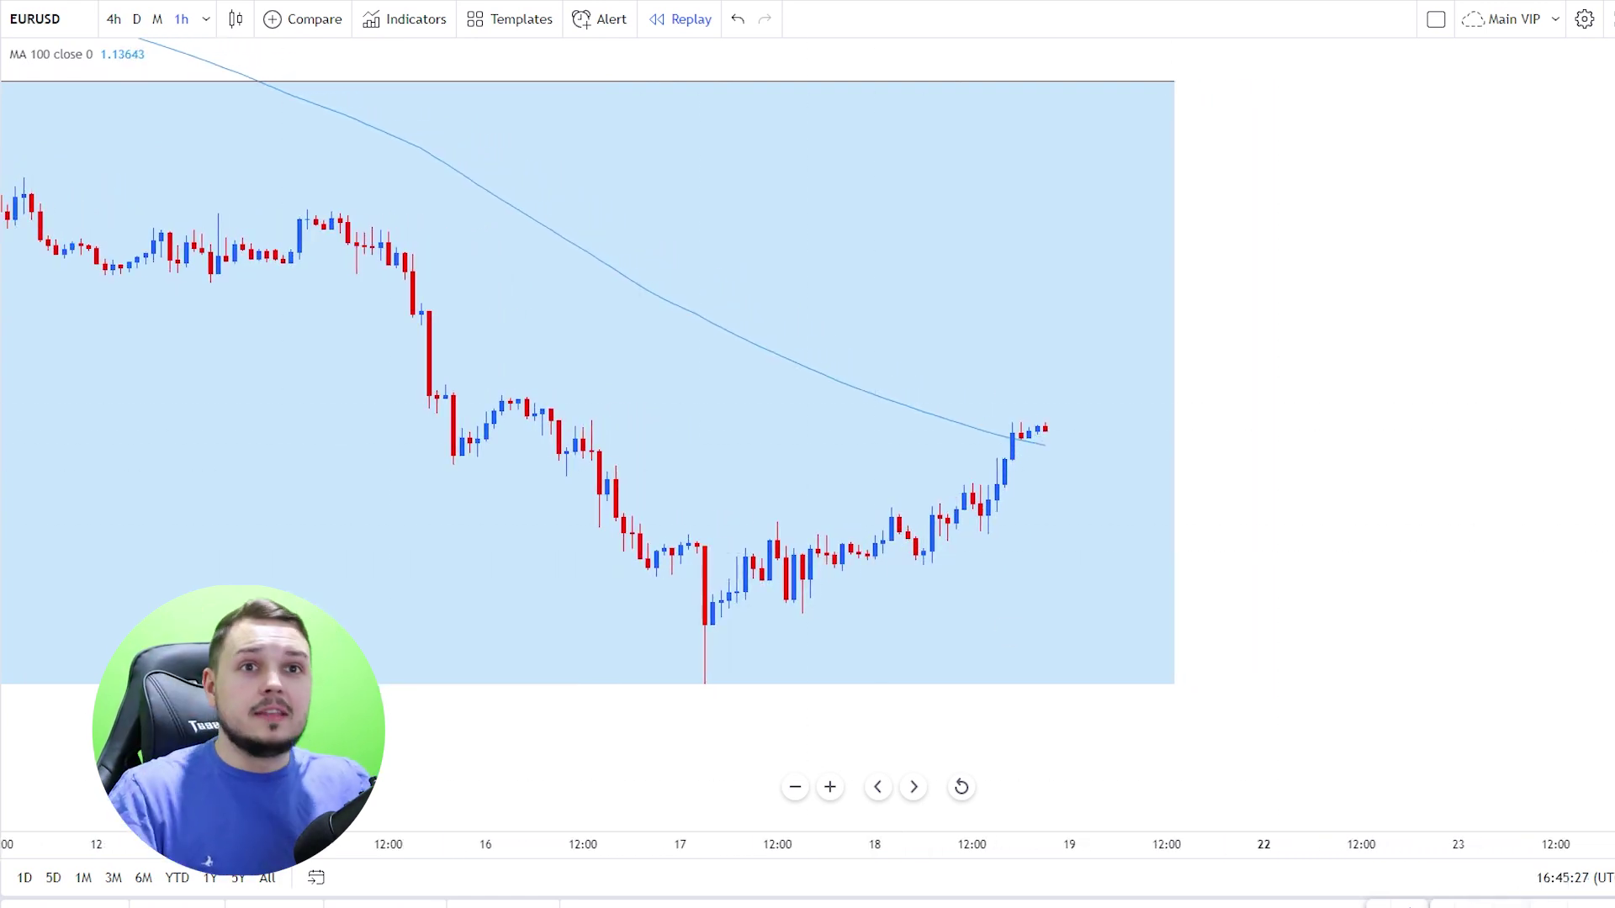
- Move the short position's profit target up to the price where the latest candles touch the 100 moving average
{"action": "mouse_move", "coordinate": [1051, 426]}
{"action": "left_mouse_down"}
{"action": "mouse_move", "coordinate": [1034, 422]}
{"action": "mouse_move", "coordinate": [1053, 456]}
{"action": "left_mouse_up"}
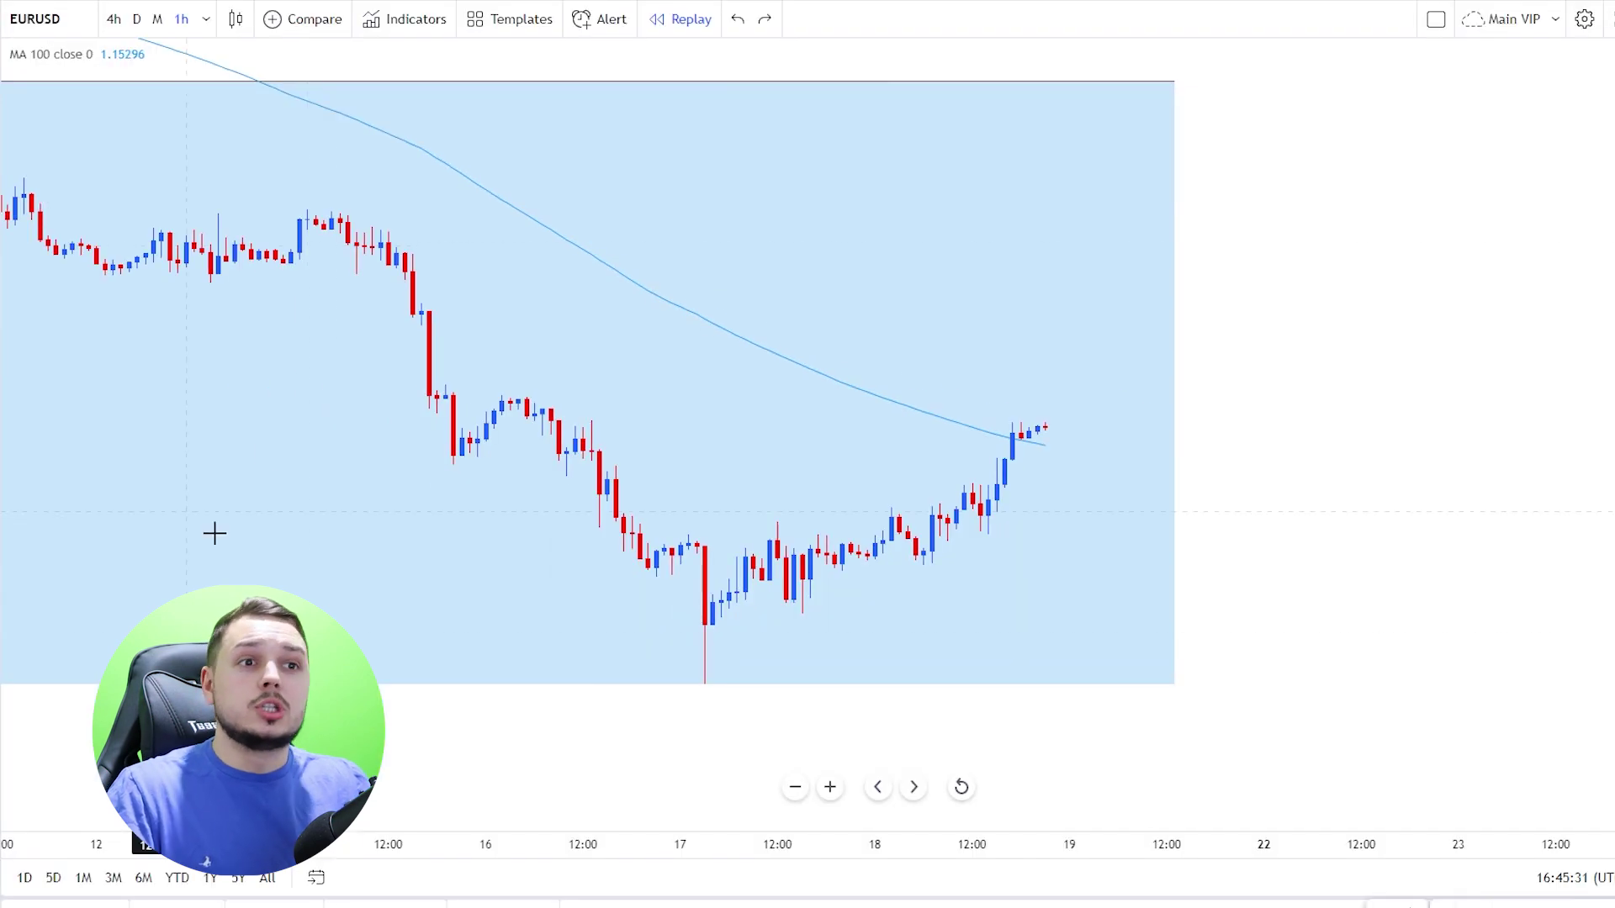
{"action": "scroll", "coordinate": [187, 472], "scroll_direction": "down", "scroll_amount": 1}
{"action": "left_click_drag", "start_coordinate": [544, 715], "coordinate": [746, 720]}
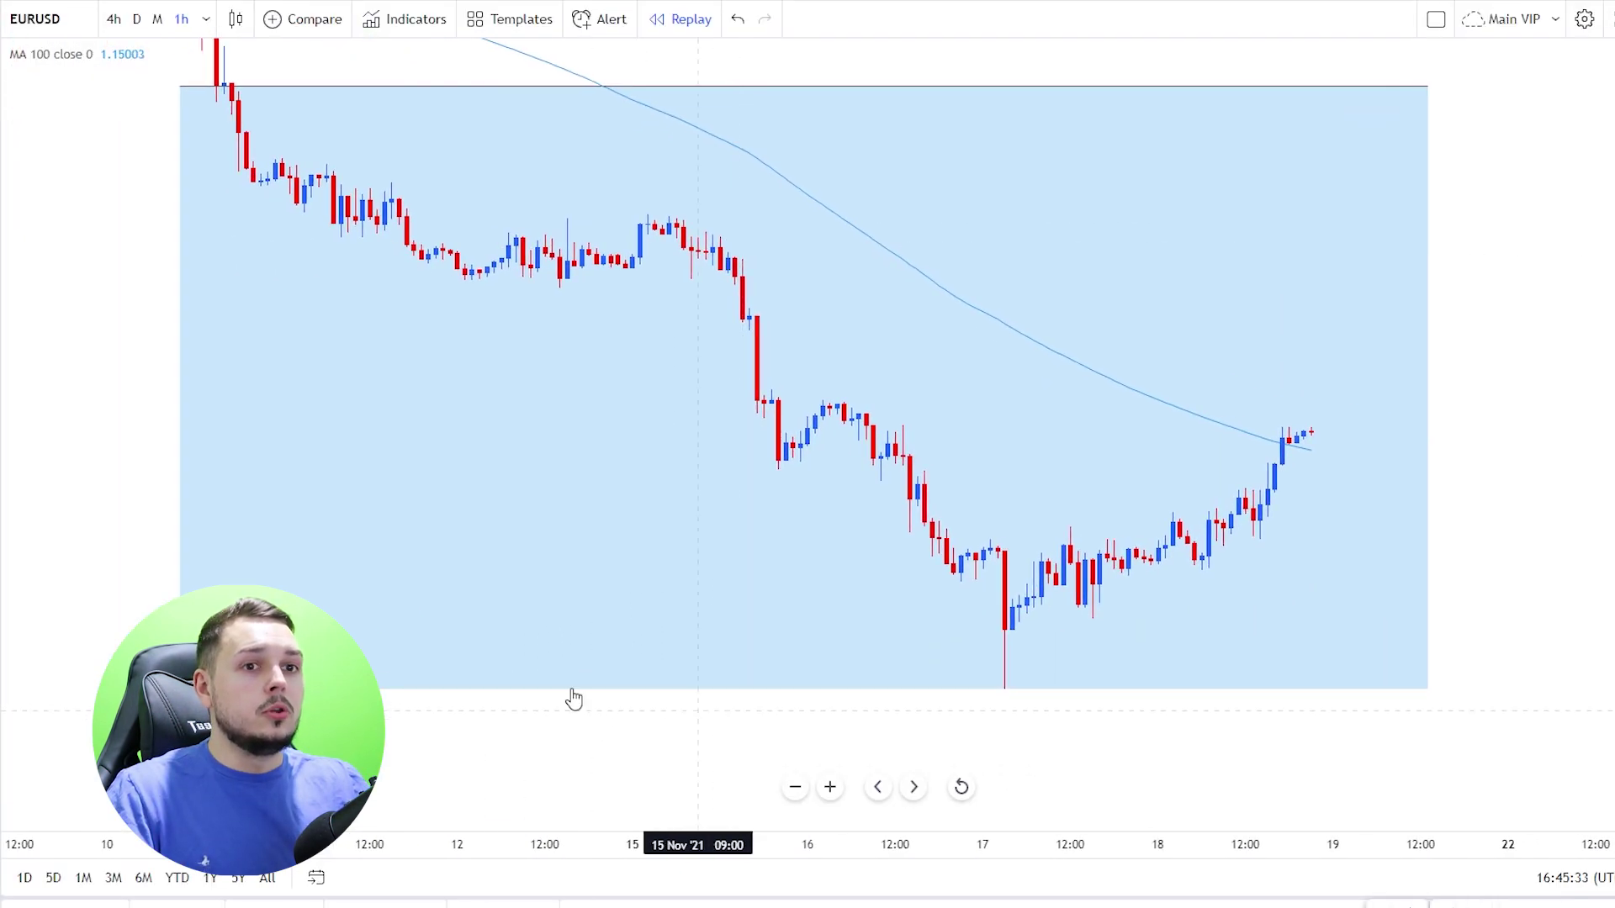
{"action": "left_click_drag", "start_coordinate": [180, 688], "coordinate": [280, 436]}
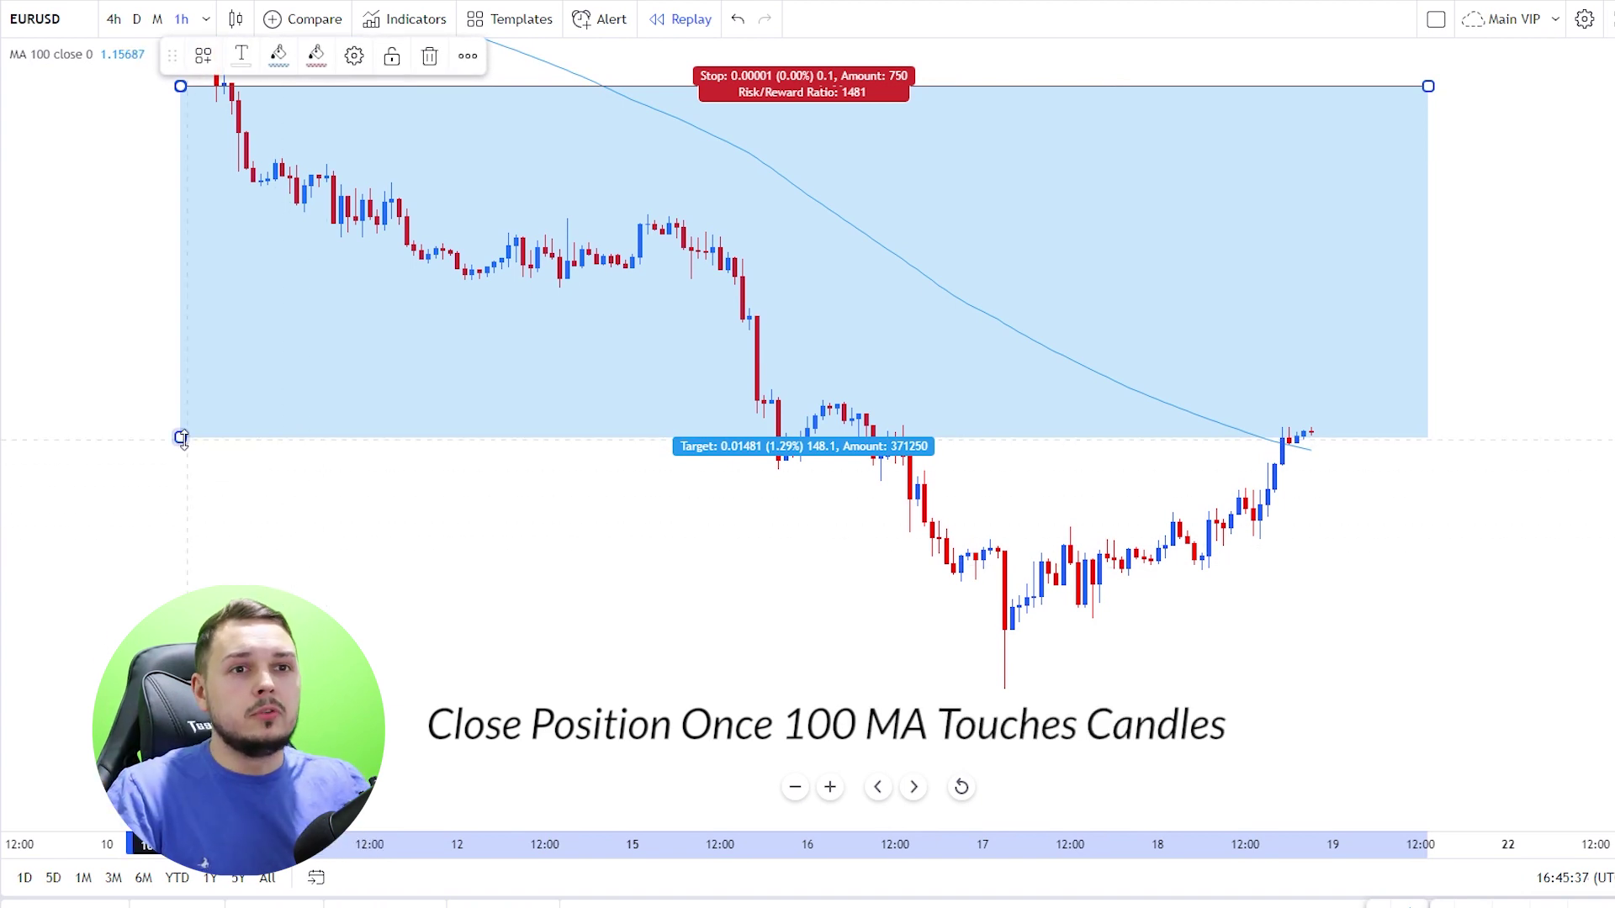
{"action": "left_click_drag", "start_coordinate": [181, 438], "coordinate": [216, 451]}
{"action": "left_click", "coordinate": [272, 570]}
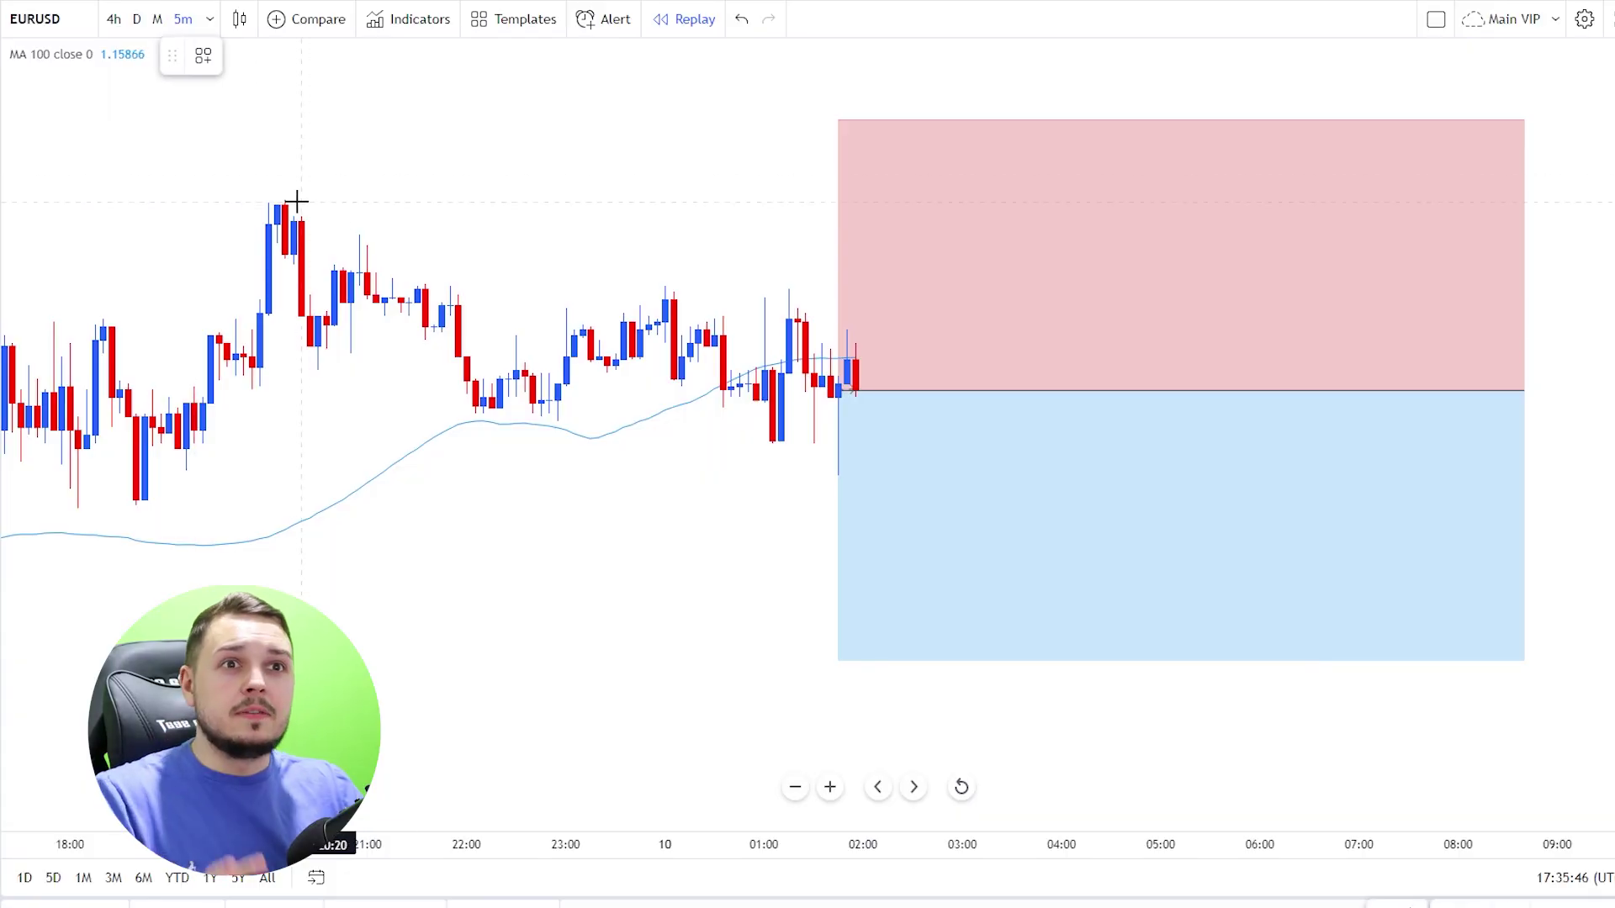
- Draw a descending trend line on the 5-minute chart from the 9 November peak along the highs to about 10 November 05:55
{"action": "left_click", "coordinate": [313, 206]}
{"action": "left_click", "coordinate": [1252, 417]}
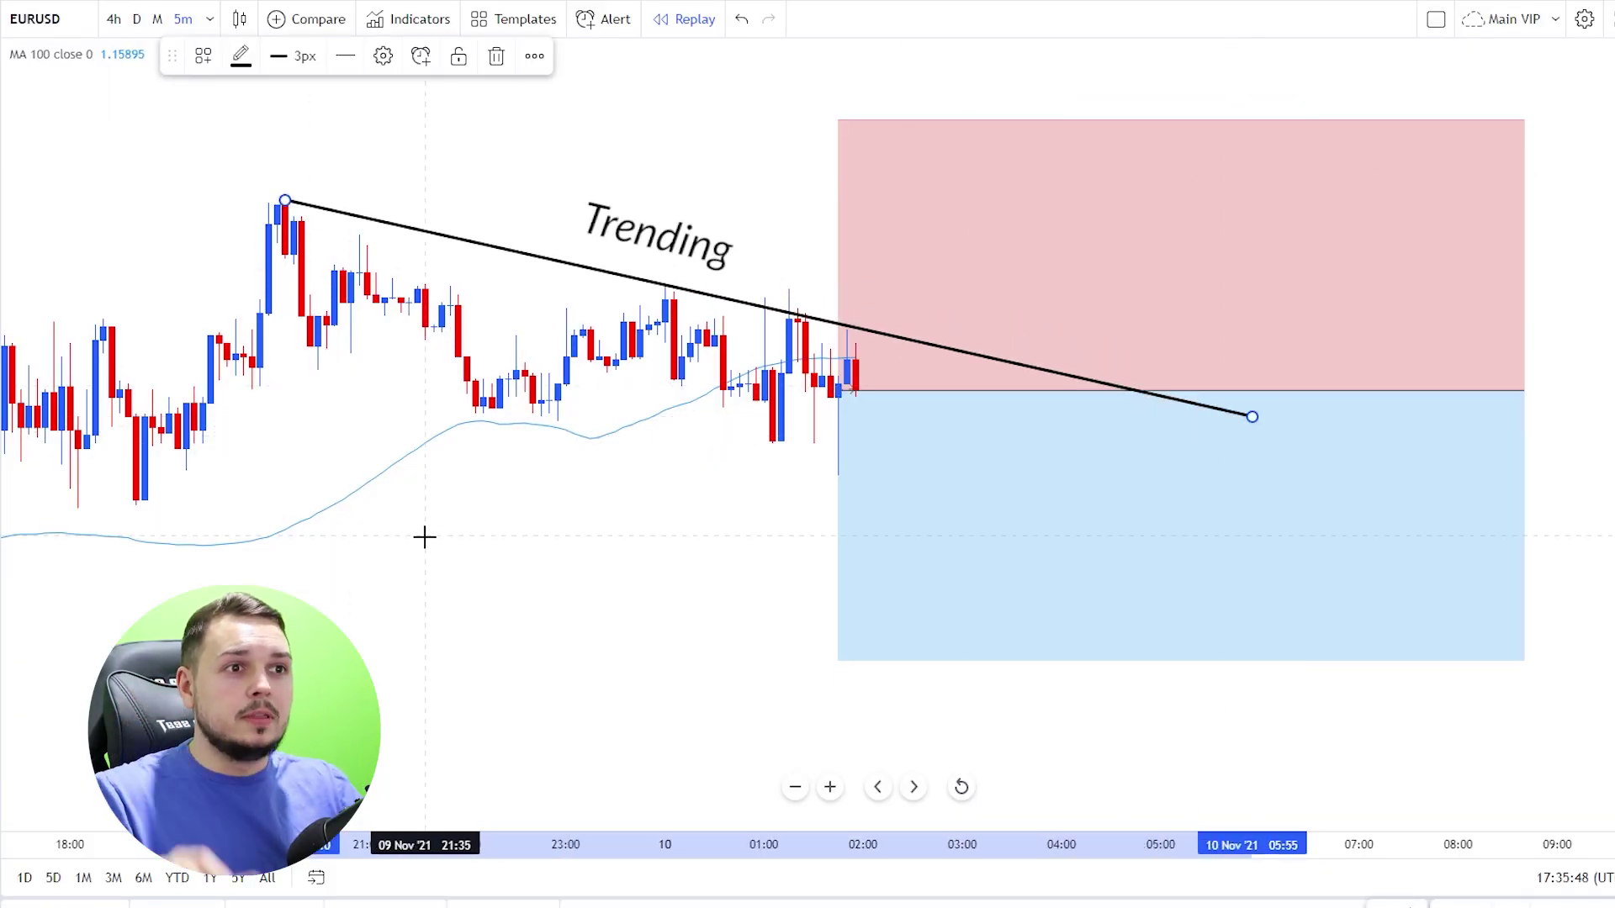
{"action": "left_click", "coordinate": [2, 215]}
{"action": "left_click_drag", "start_coordinate": [886, 372], "coordinate": [846, 352]}
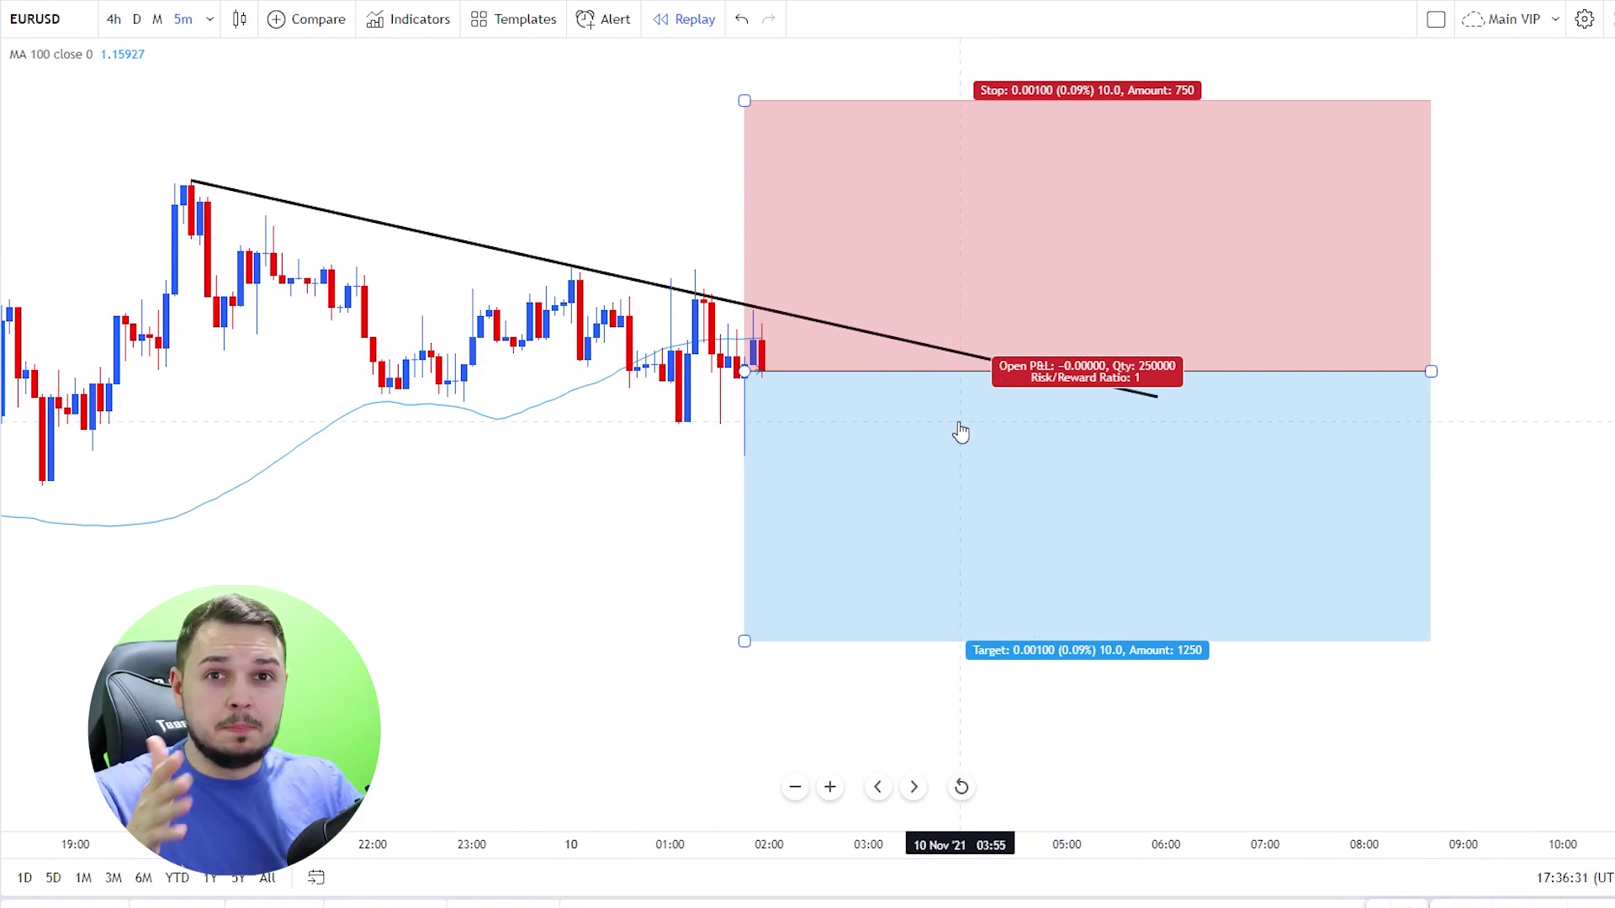
{"action": "left_click", "coordinate": [684, 486]}
{"action": "left_click_drag", "start_coordinate": [659, 492], "coordinate": [718, 502]}
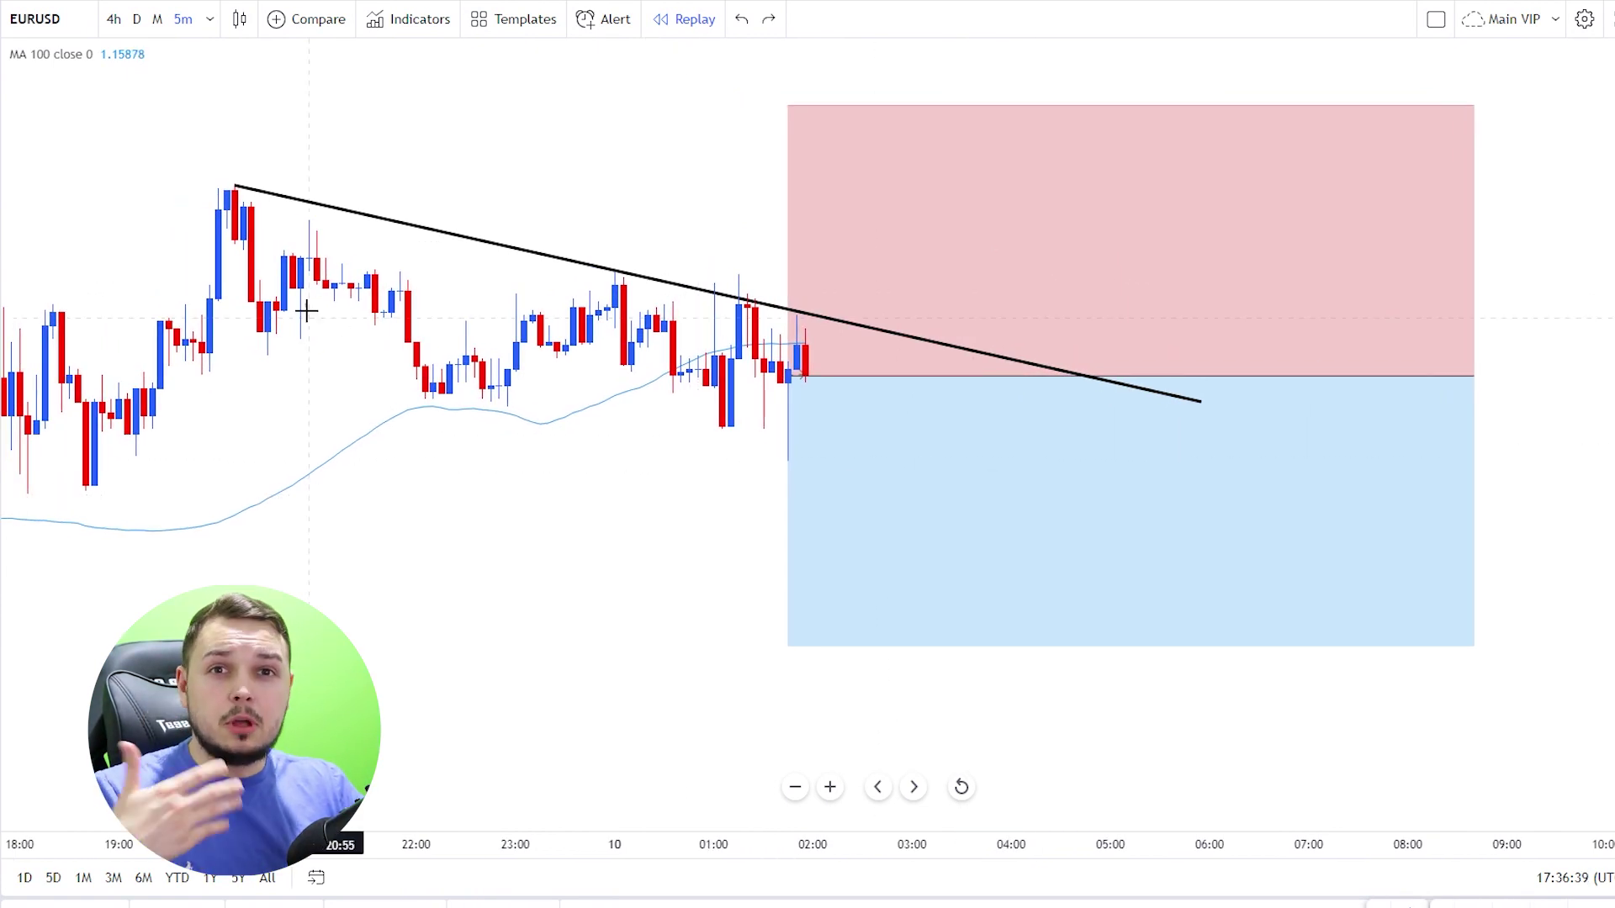
{"action": "left_click_drag", "start_coordinate": [192, 181], "coordinate": [515, 189]}
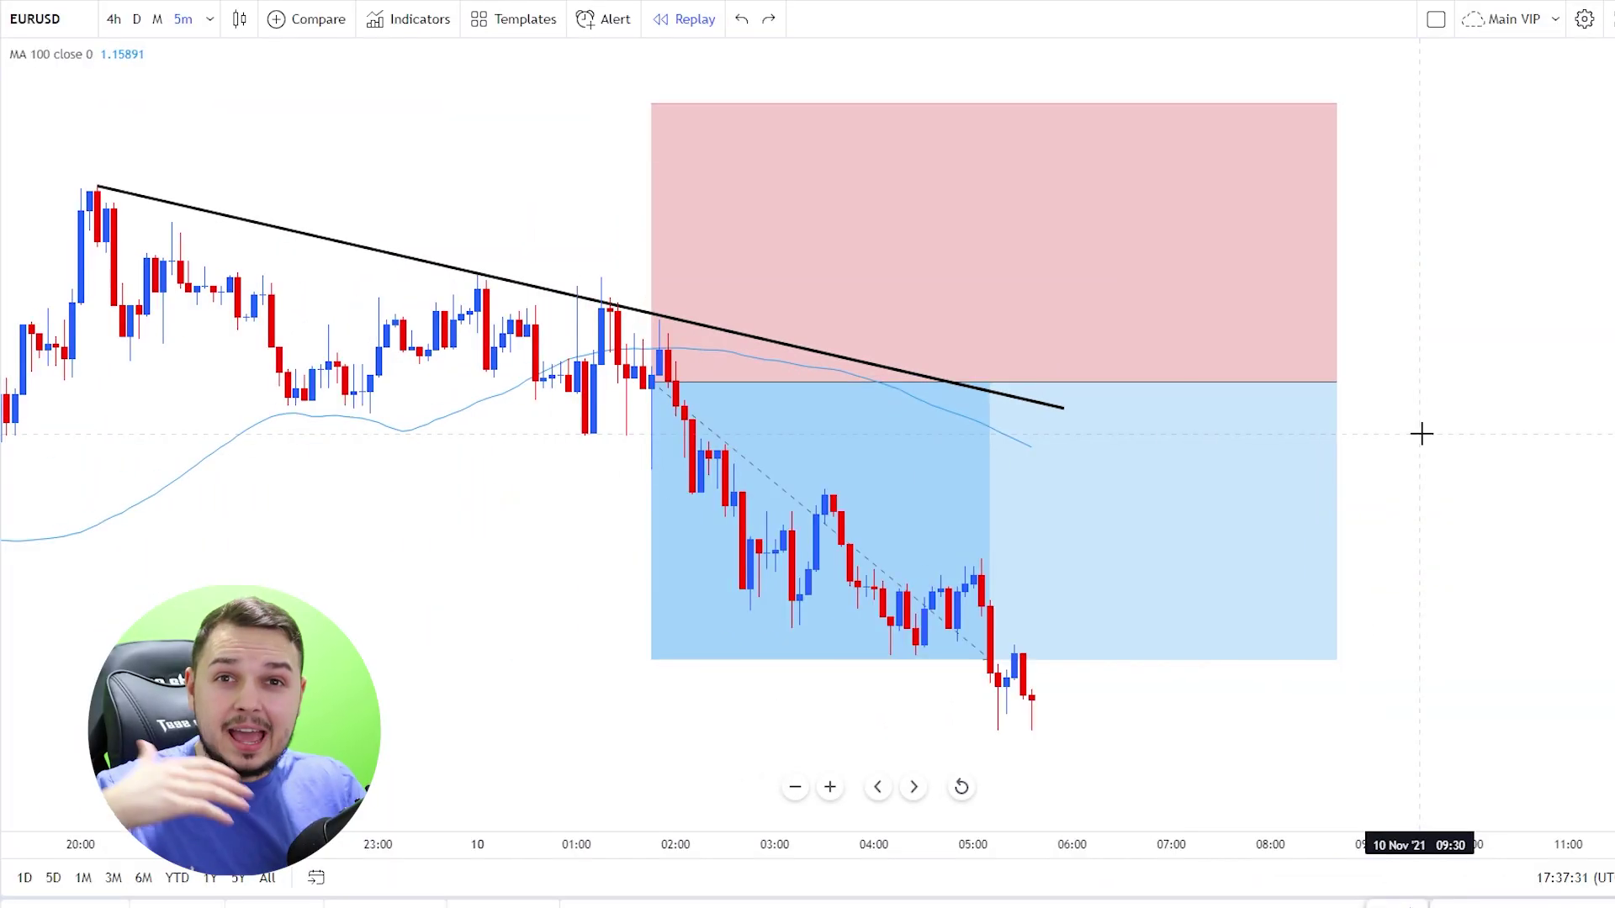
- Move the short position's stop down to its entry price to bring the trade to break-even
{"action": "mouse_move", "coordinate": [678, 150]}
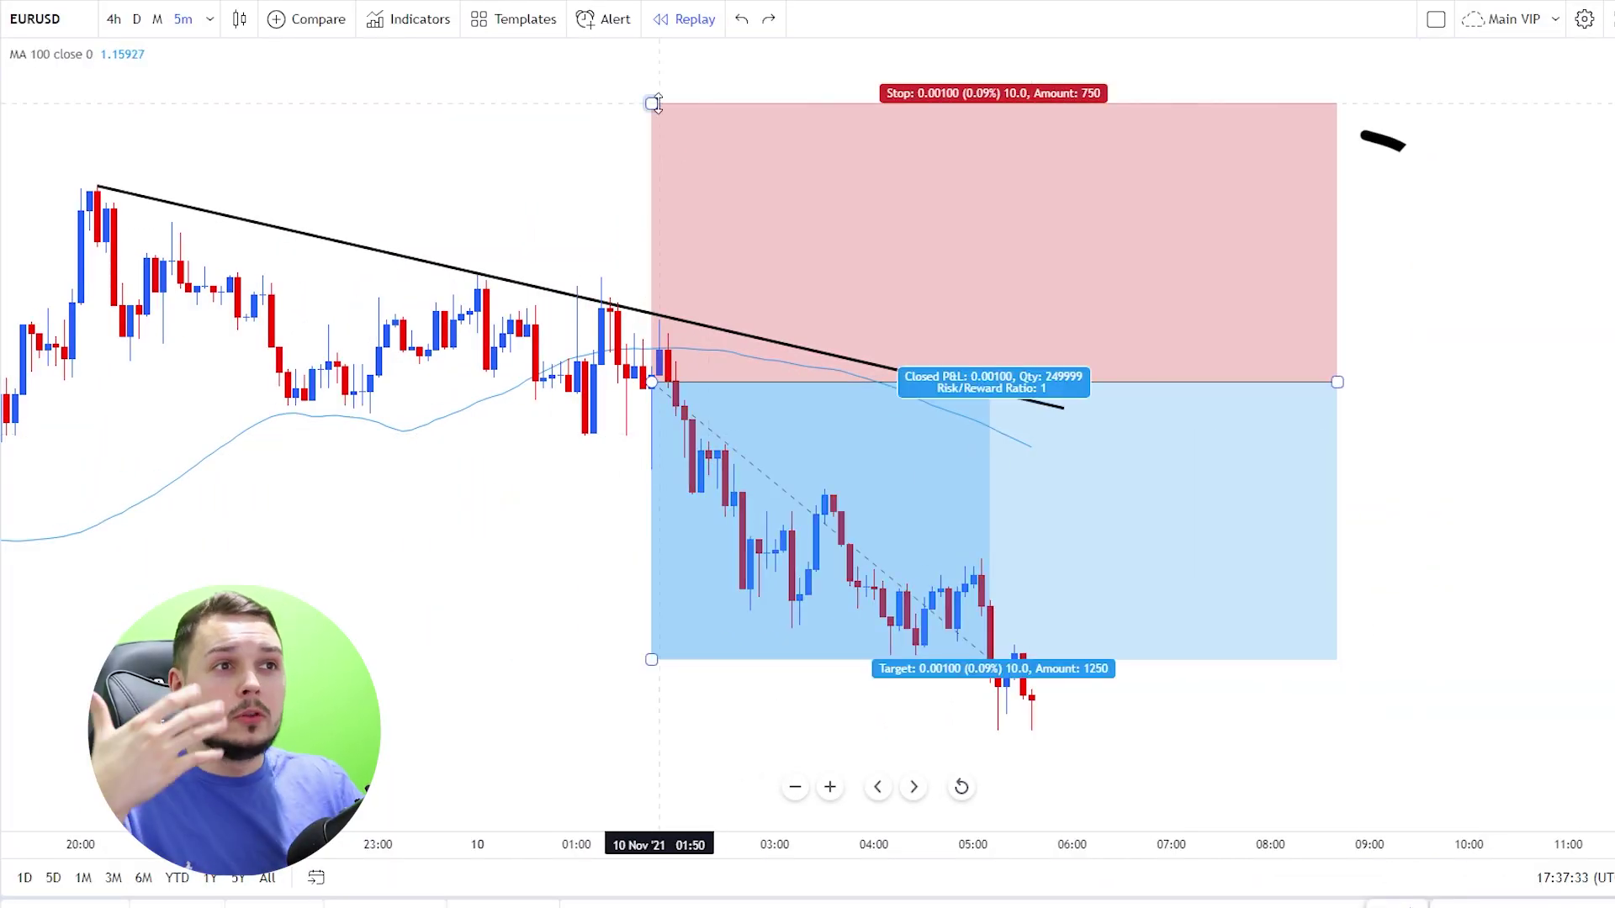
{"action": "left_click_drag", "start_coordinate": [652, 101], "coordinate": [548, 553]}
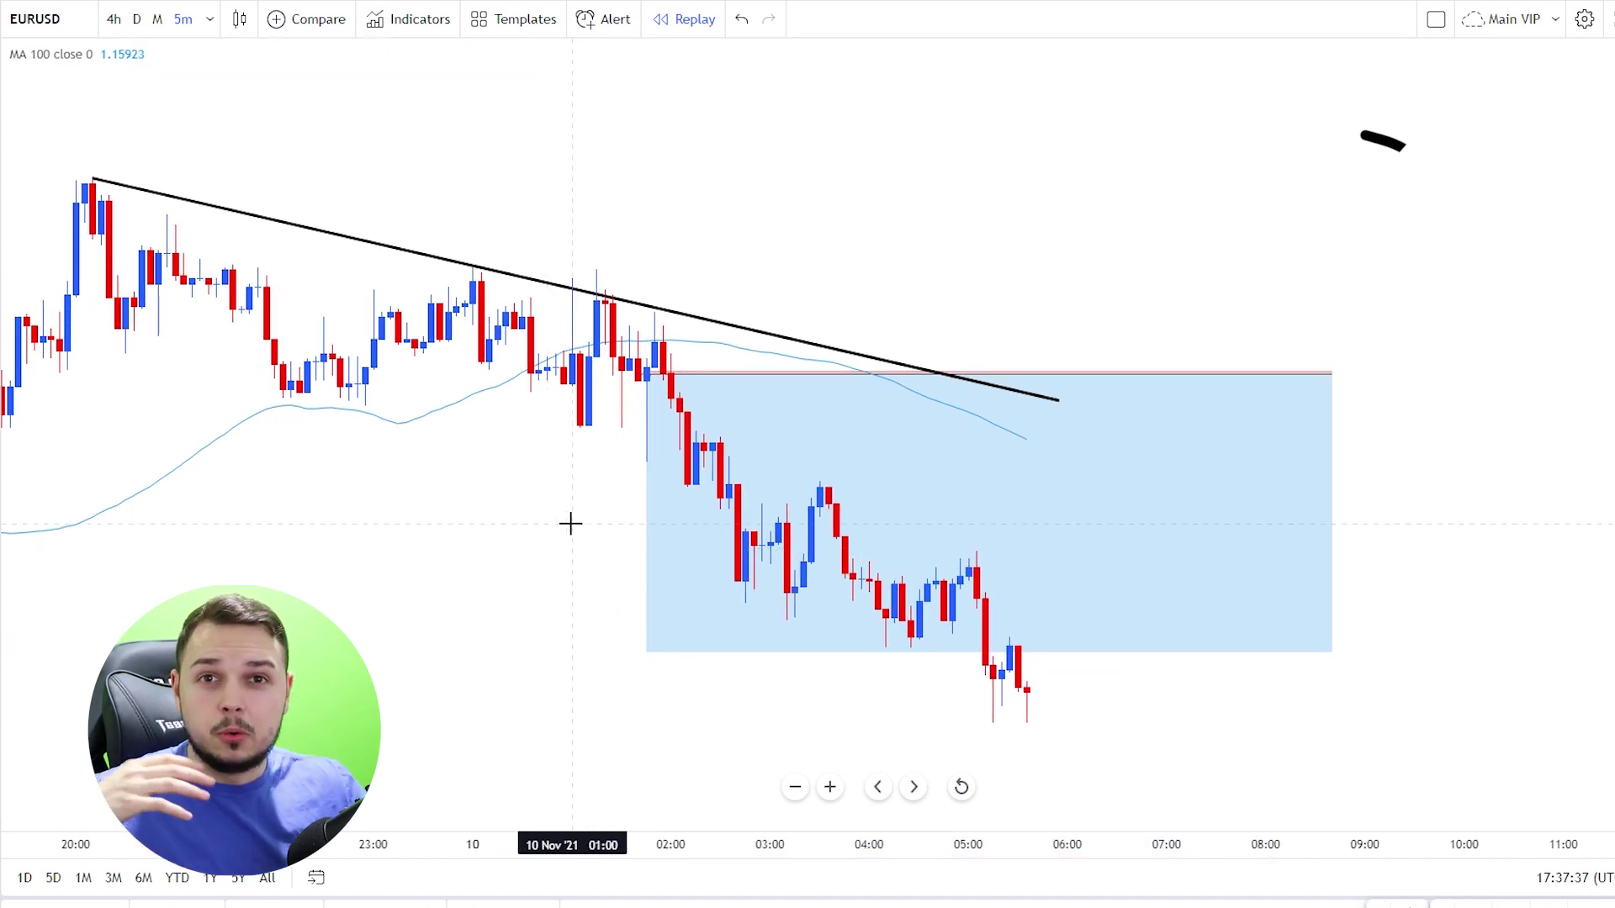
{"action": "left_click_drag", "start_coordinate": [536, 511], "coordinate": [397, 328]}
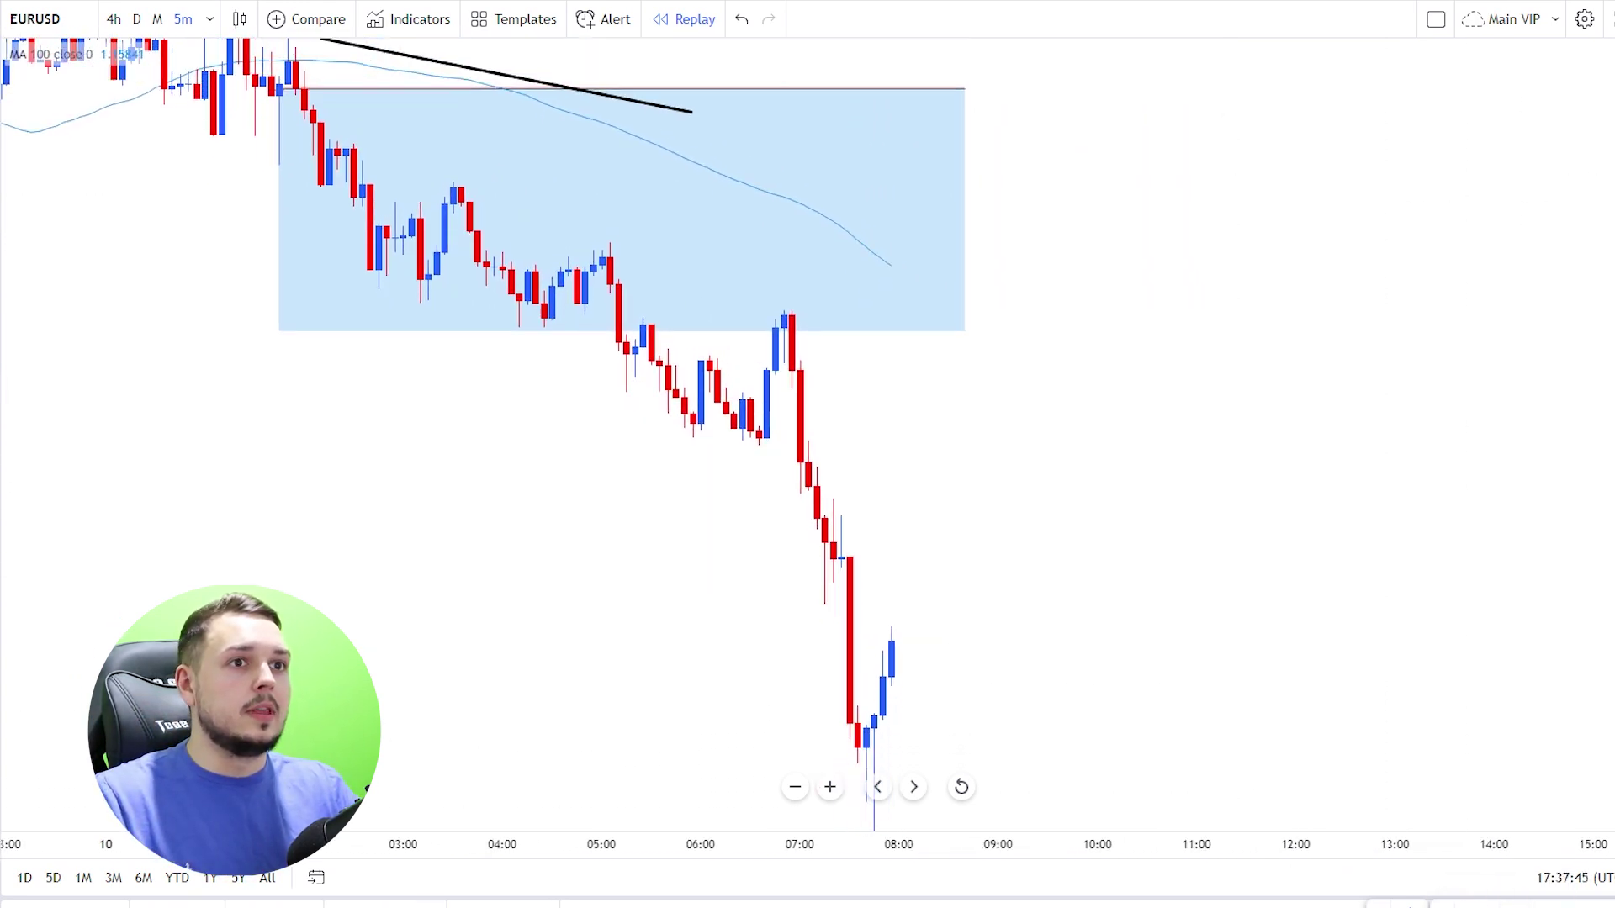
- Extend the short position's target down to the low of the 10 November 07:45 candle's wick
{"action": "left_click", "coordinate": [280, 351]}
{"action": "left_click_drag", "start_coordinate": [280, 352], "coordinate": [280, 813]}
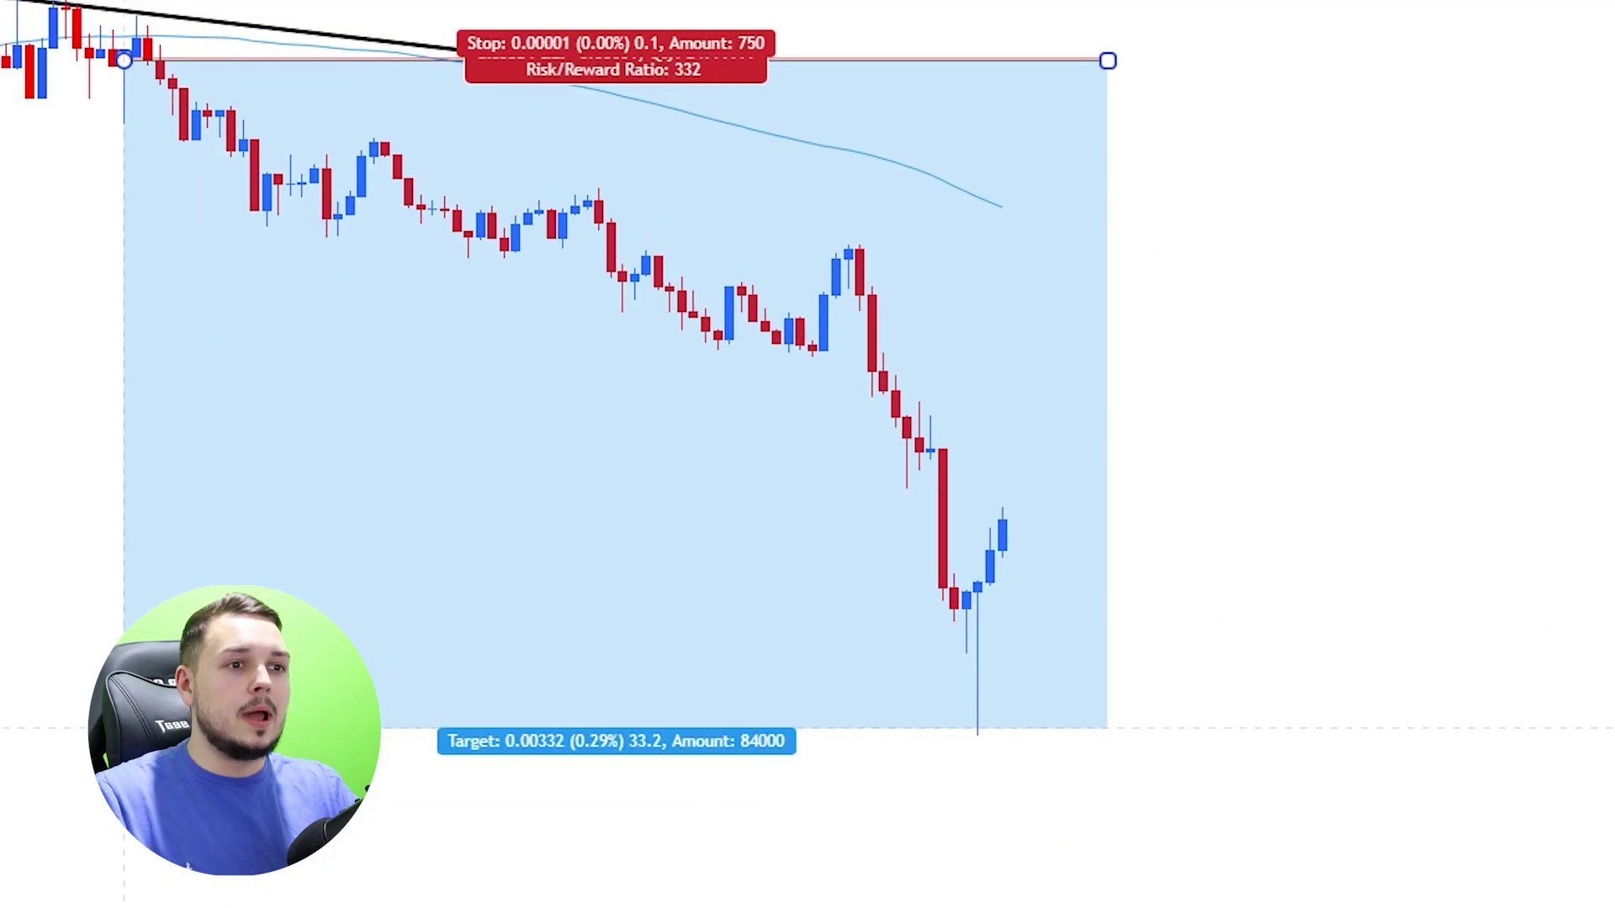
{"action": "left_click_drag", "start_coordinate": [124, 729], "coordinate": [124, 733]}
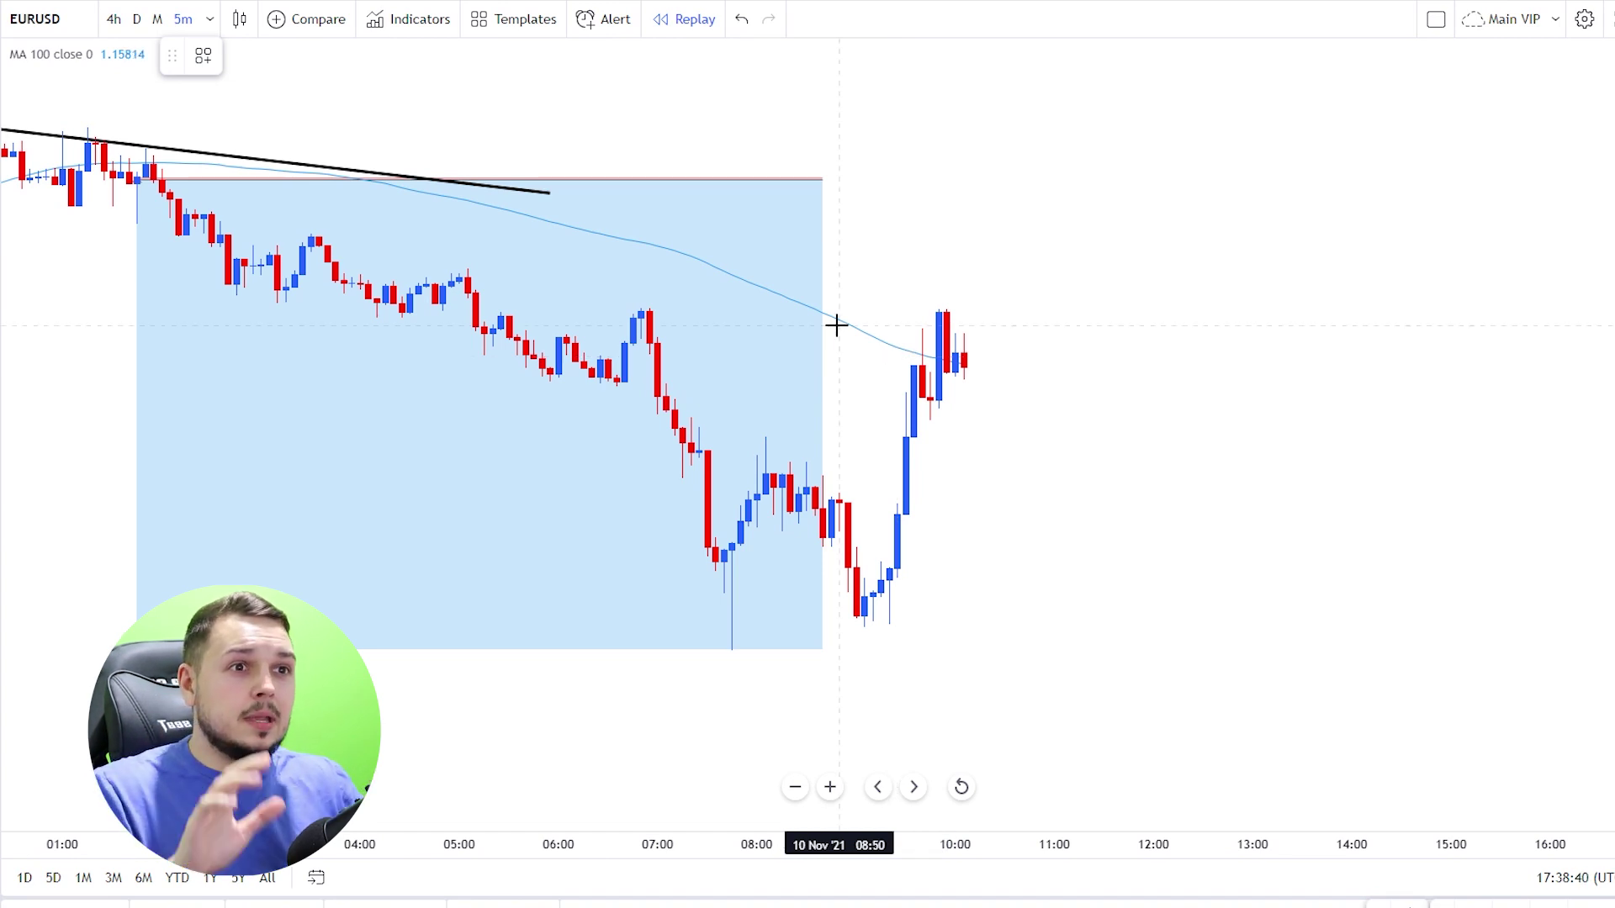
- Draw a thin rectangle zone across the 07:00 and 10:00 highs, spanning about 02:15 to 13:35 on 10 November
{"action": "scroll", "coordinate": [746, 290], "scroll_direction": "down", "scroll_amount": 1}
{"action": "left_click", "coordinate": [1, 166]}
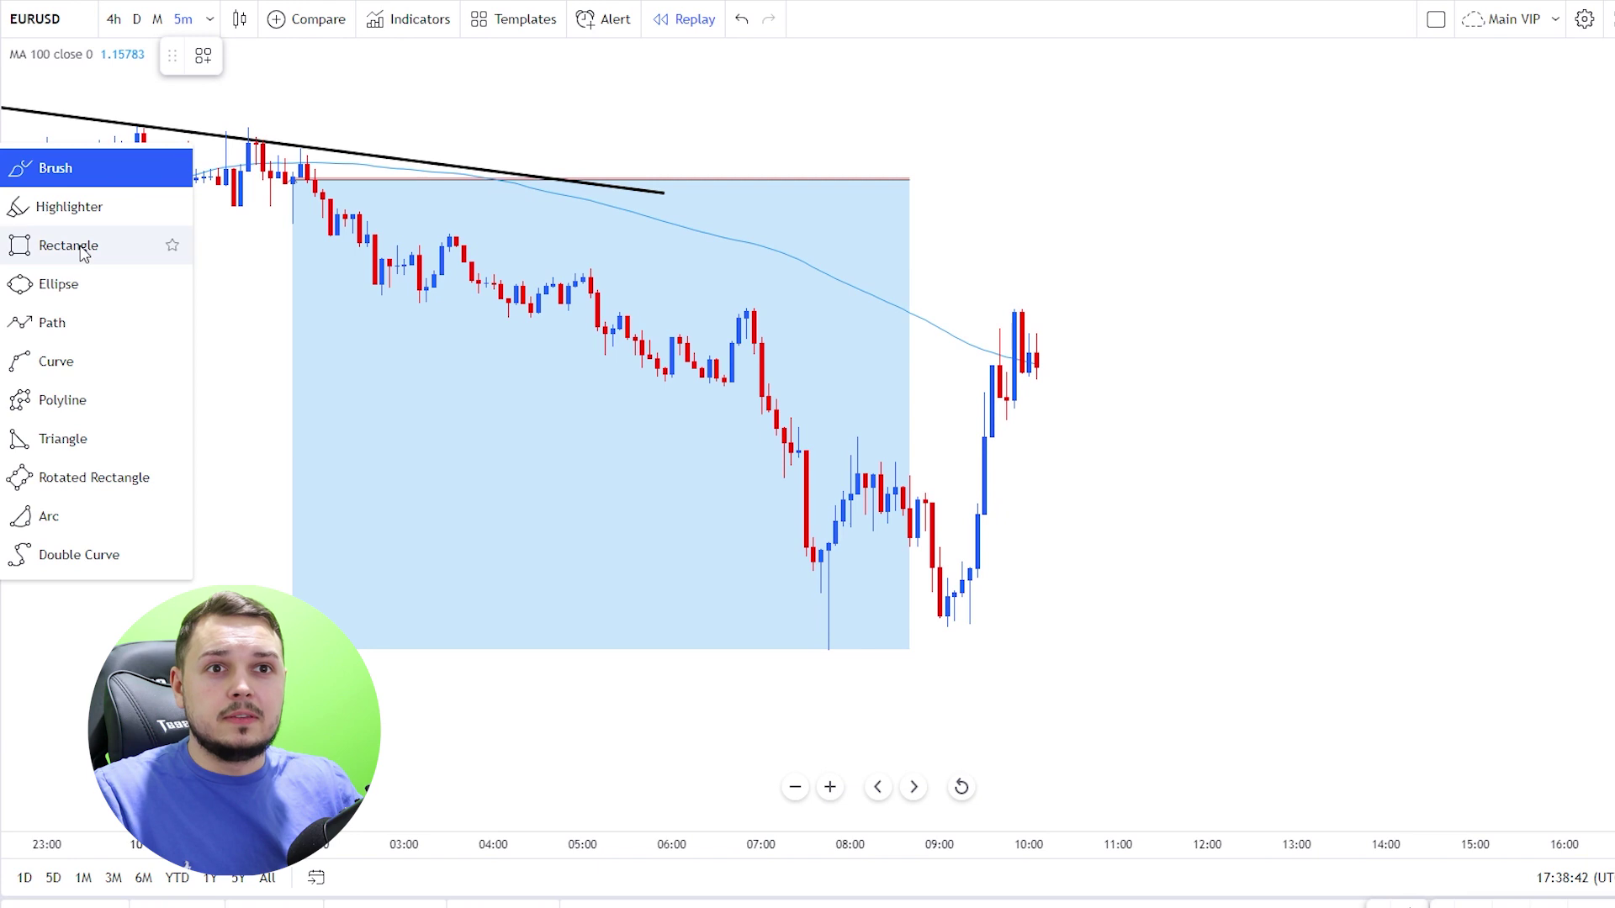
{"action": "left_click", "coordinate": [168, 244]}
{"action": "left_click", "coordinate": [694, 311]}
{"action": "left_click", "coordinate": [1362, 327]}
{"action": "left_click_drag", "start_coordinate": [1230, 316], "coordinate": [1217, 309]}
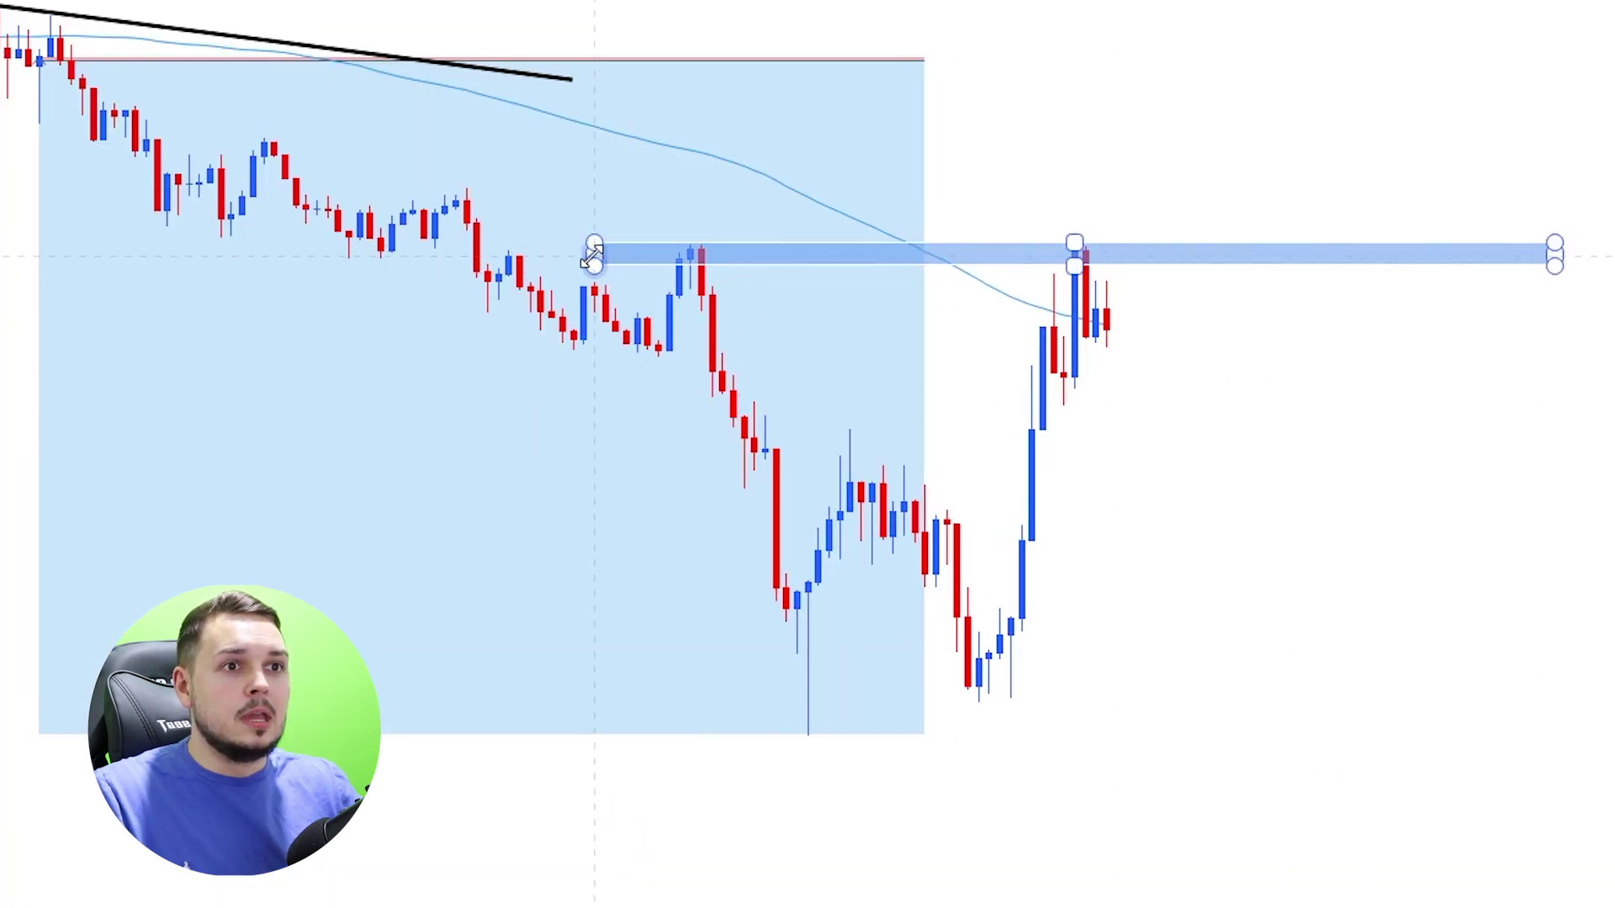
{"action": "left_click_drag", "start_coordinate": [588, 256], "coordinate": [103, 252]}
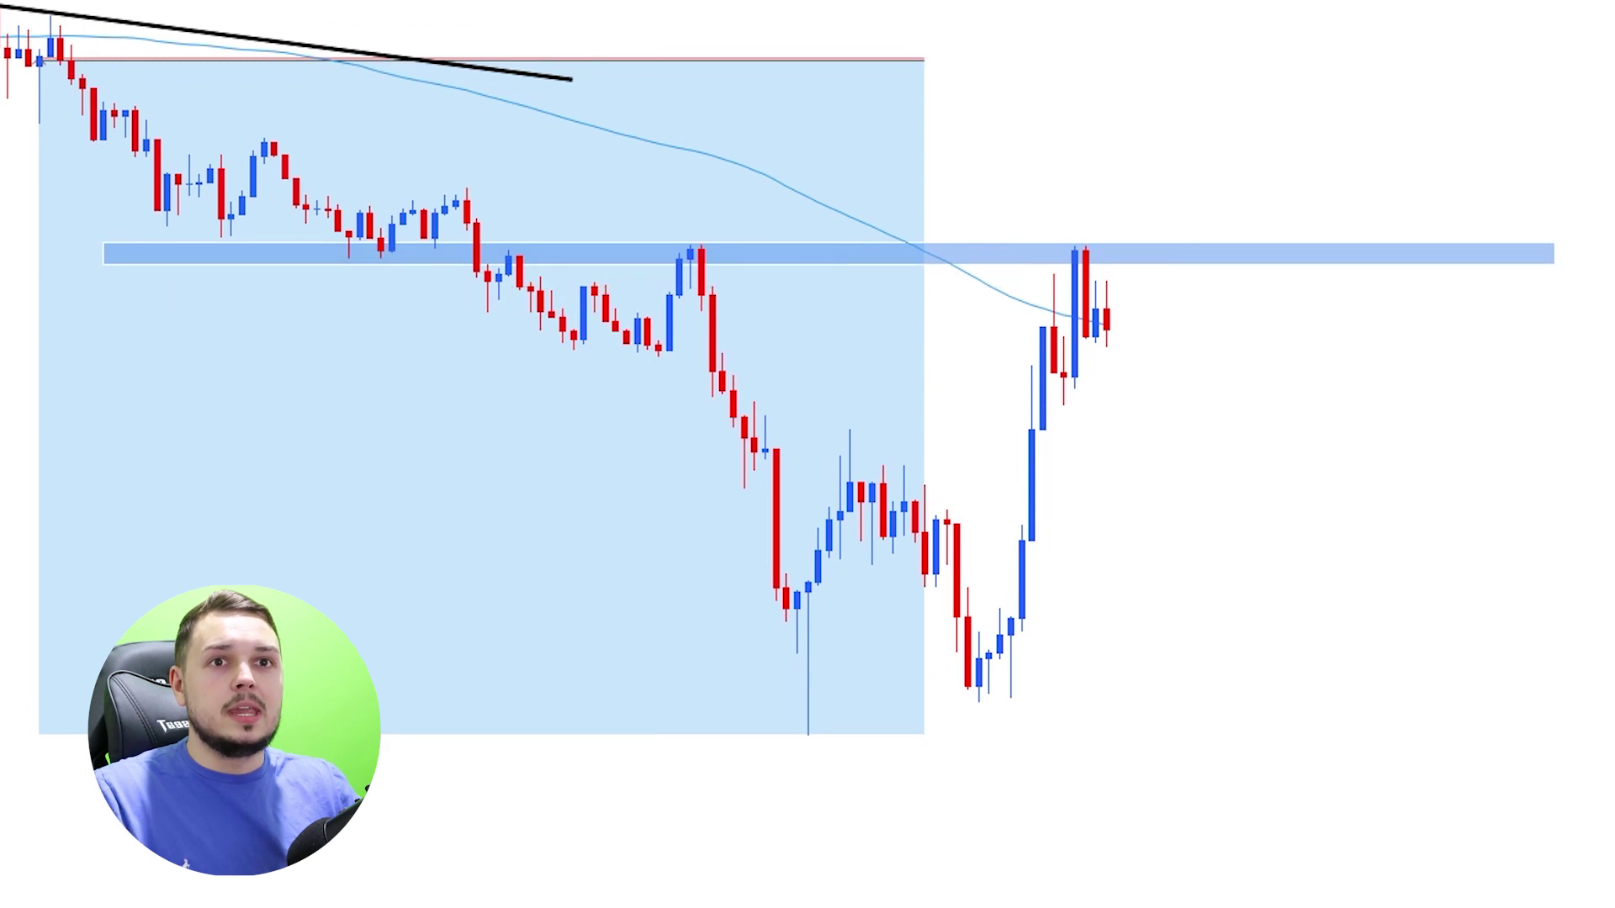
- Brush a line along the first consolidation's highs and trace the price waves and the drop until about 08:00
{"action": "mouse_move", "coordinate": [164, 146]}
{"action": "left_mouse_down"}
{"action": "mouse_move", "coordinate": [542, 154]}
{"action": "mouse_move", "coordinate": [315, 190]}
{"action": "left_mouse_up"}
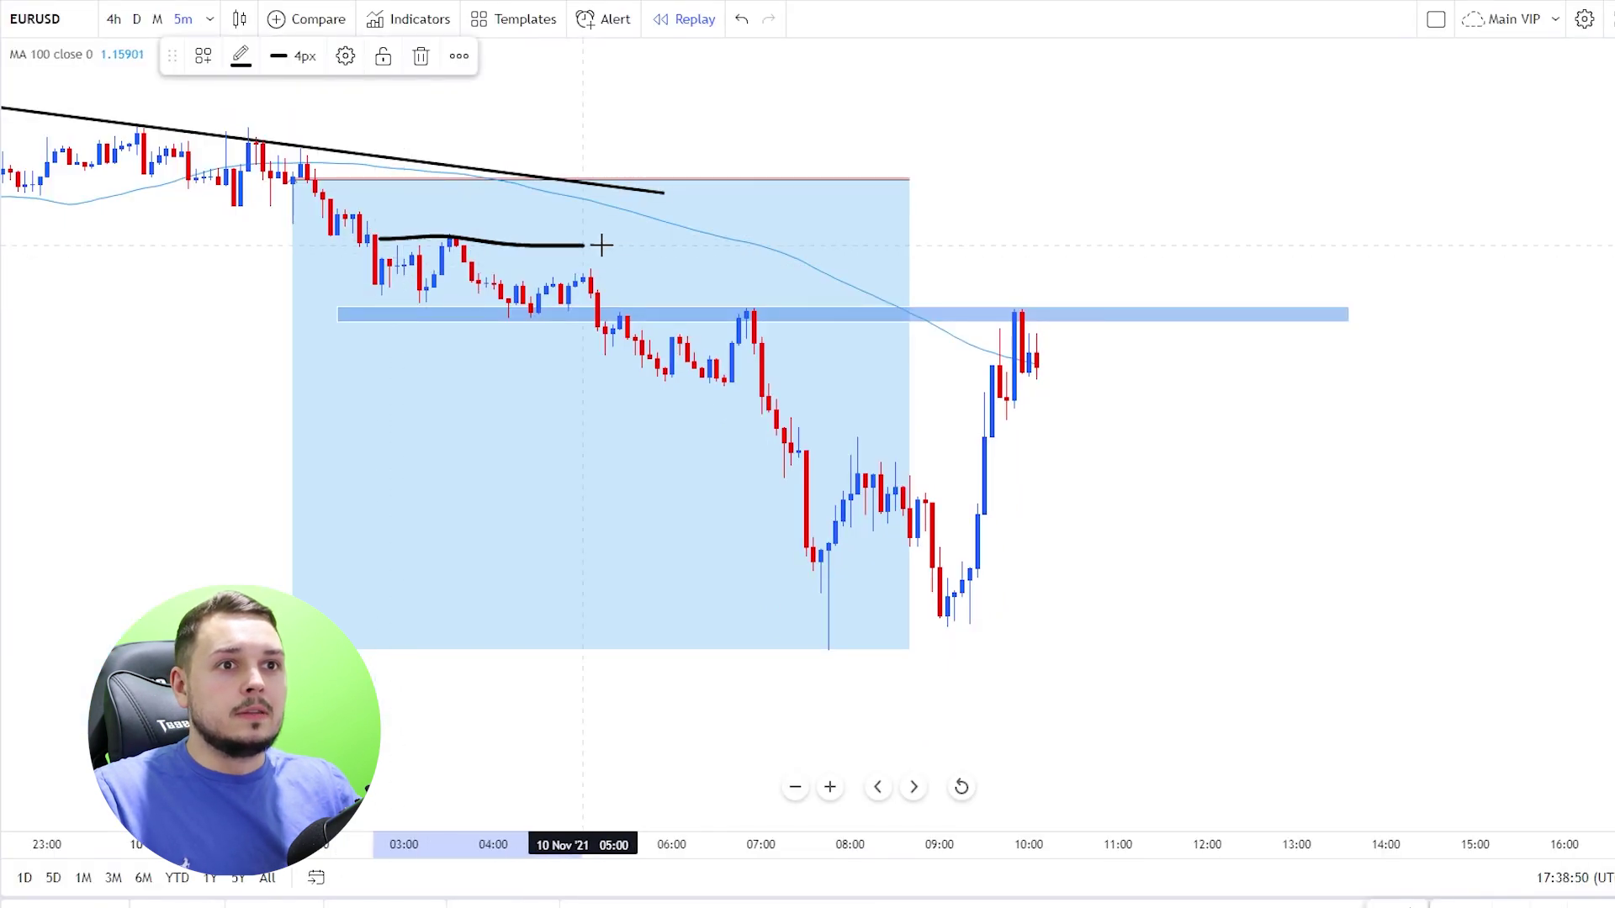
{"action": "mouse_move", "coordinate": [485, 269]}
{"action": "left_mouse_down"}
{"action": "mouse_move", "coordinate": [577, 248]}
{"action": "mouse_move", "coordinate": [619, 366]}
{"action": "mouse_move", "coordinate": [669, 370]}
{"action": "mouse_move", "coordinate": [747, 324]}
{"action": "mouse_move", "coordinate": [856, 577]}
{"action": "left_mouse_up"}
- Brush possible price paths below the zone and a circle around the latest candles, removing each of these strokes
{"action": "mouse_move", "coordinate": [989, 398]}
{"action": "left_mouse_down"}
{"action": "mouse_move", "coordinate": [1005, 370]}
{"action": "mouse_move", "coordinate": [1054, 409]}
{"action": "left_mouse_up"}
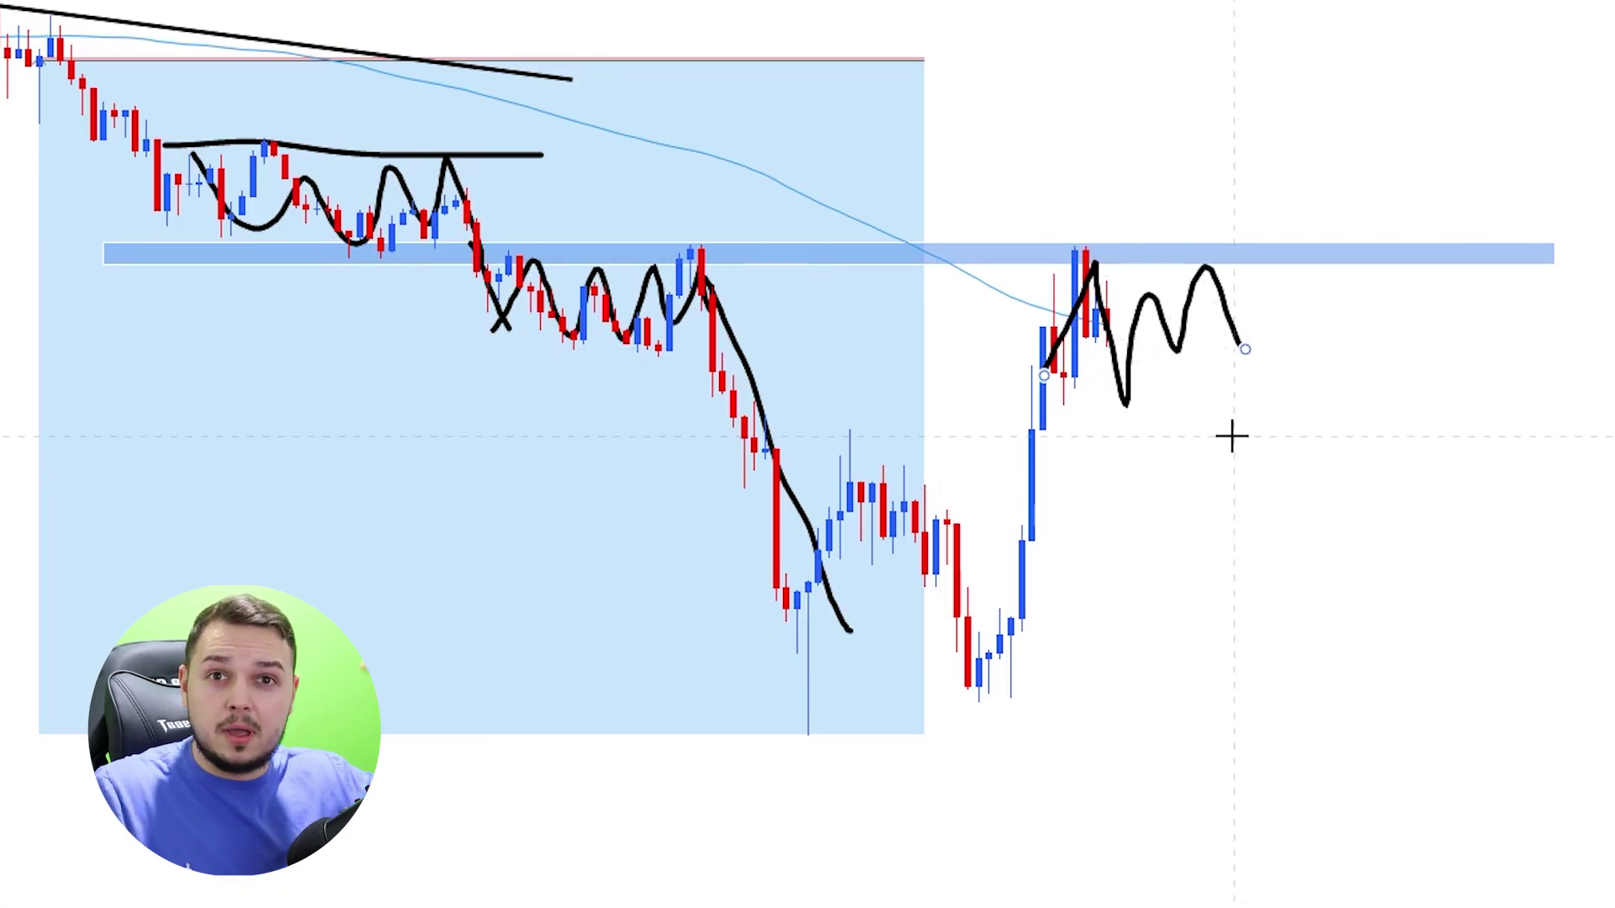
{"action": "key", "text": "ctrl+z"}
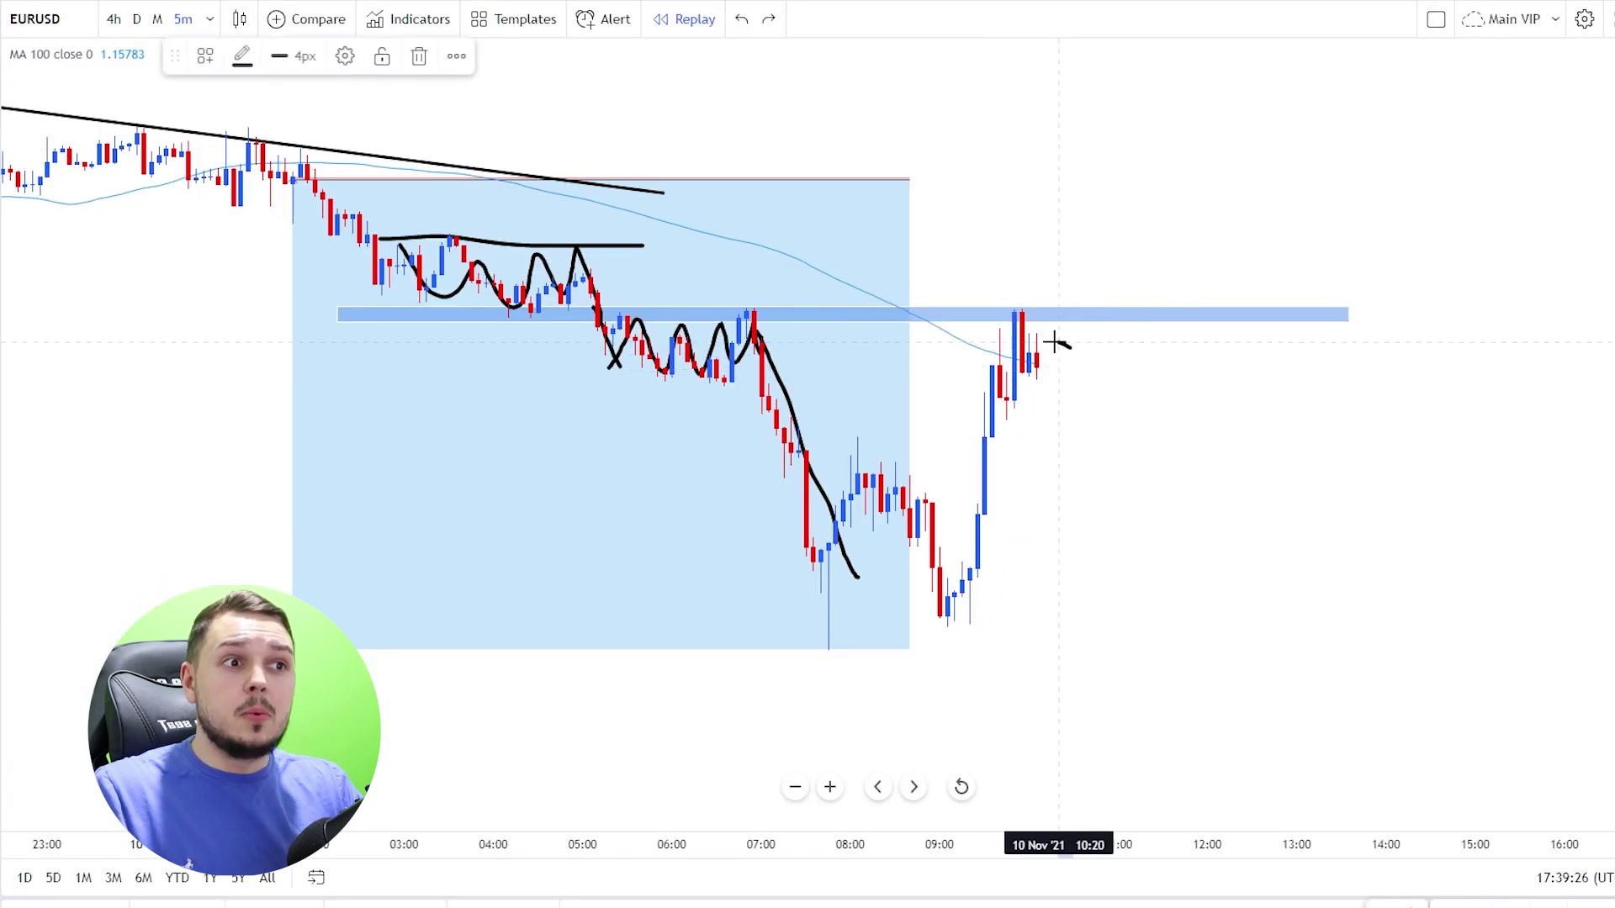
{"action": "left_click_drag", "start_coordinate": [1054, 341], "coordinate": [1025, 395]}
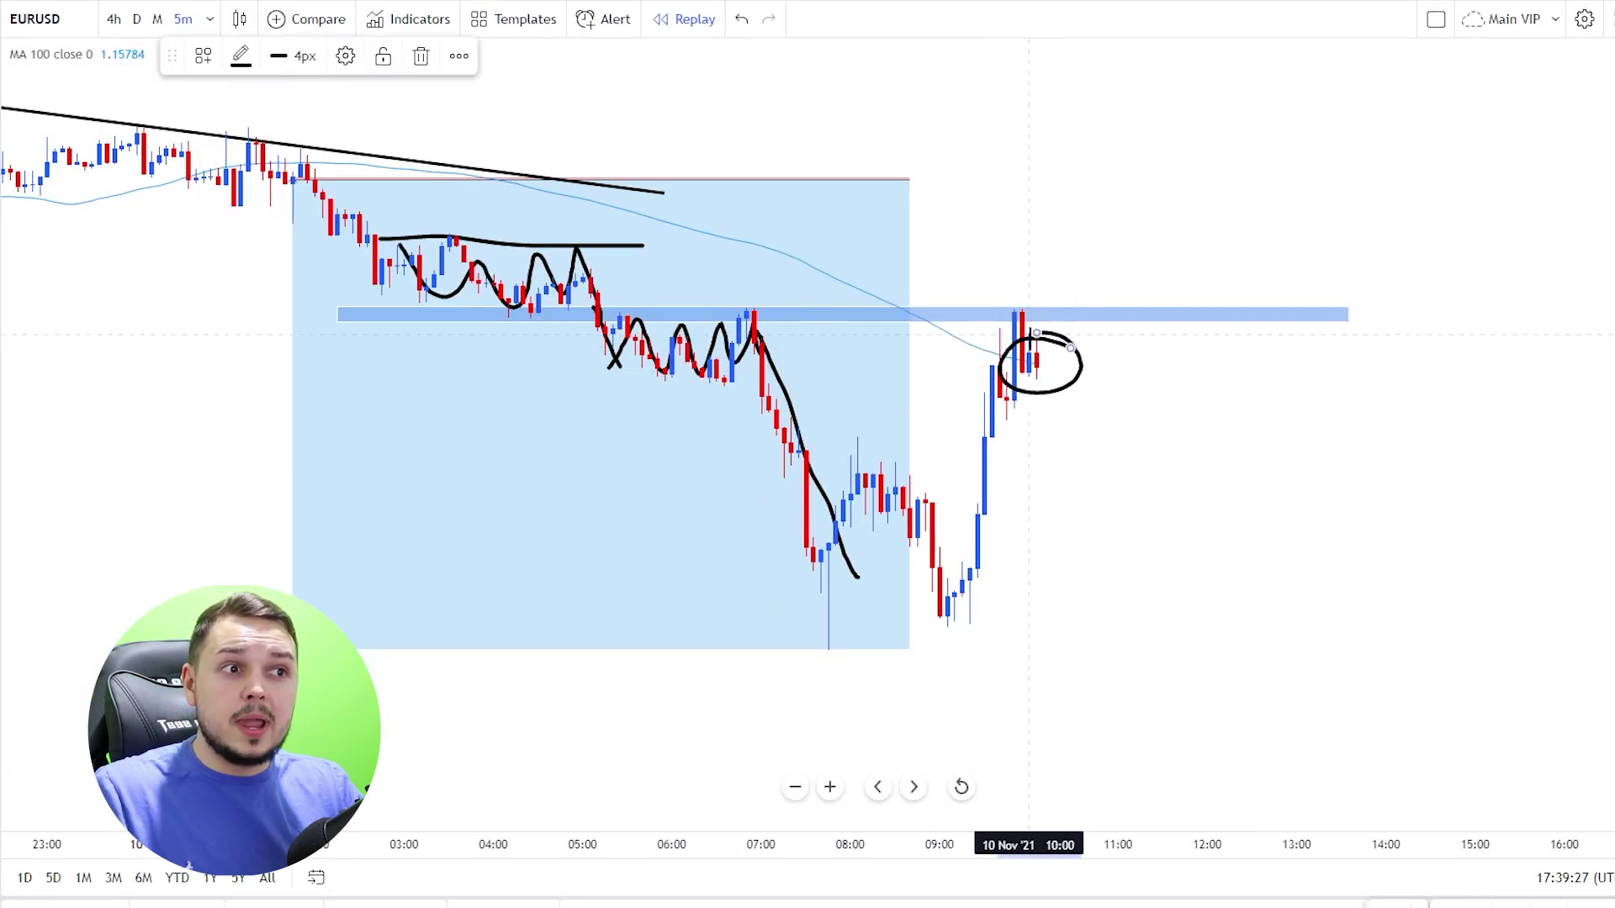
{"action": "key", "text": "Delete"}
{"action": "left_click_drag", "start_coordinate": [1061, 373], "coordinate": [1474, 779]}
{"action": "key", "text": "ctrl+z"}
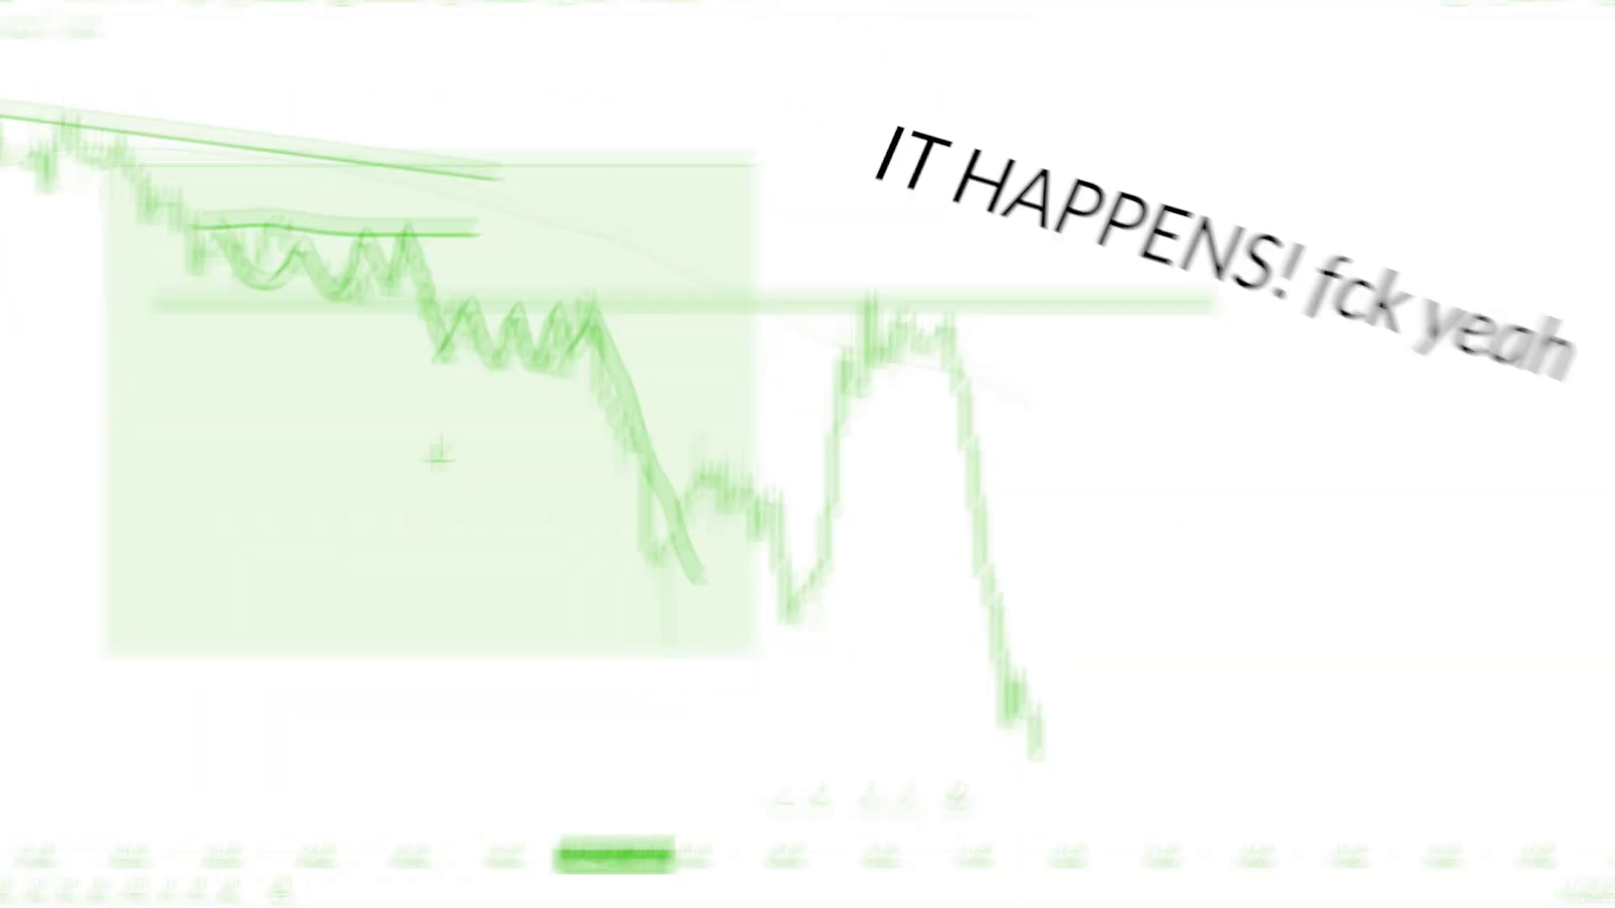
- Extend the short position's target to 0.00407 at the latest decline's low, and play the replay on to about 14:15
{"action": "left_click_drag", "start_coordinate": [249, 536], "coordinate": [249, 614]}
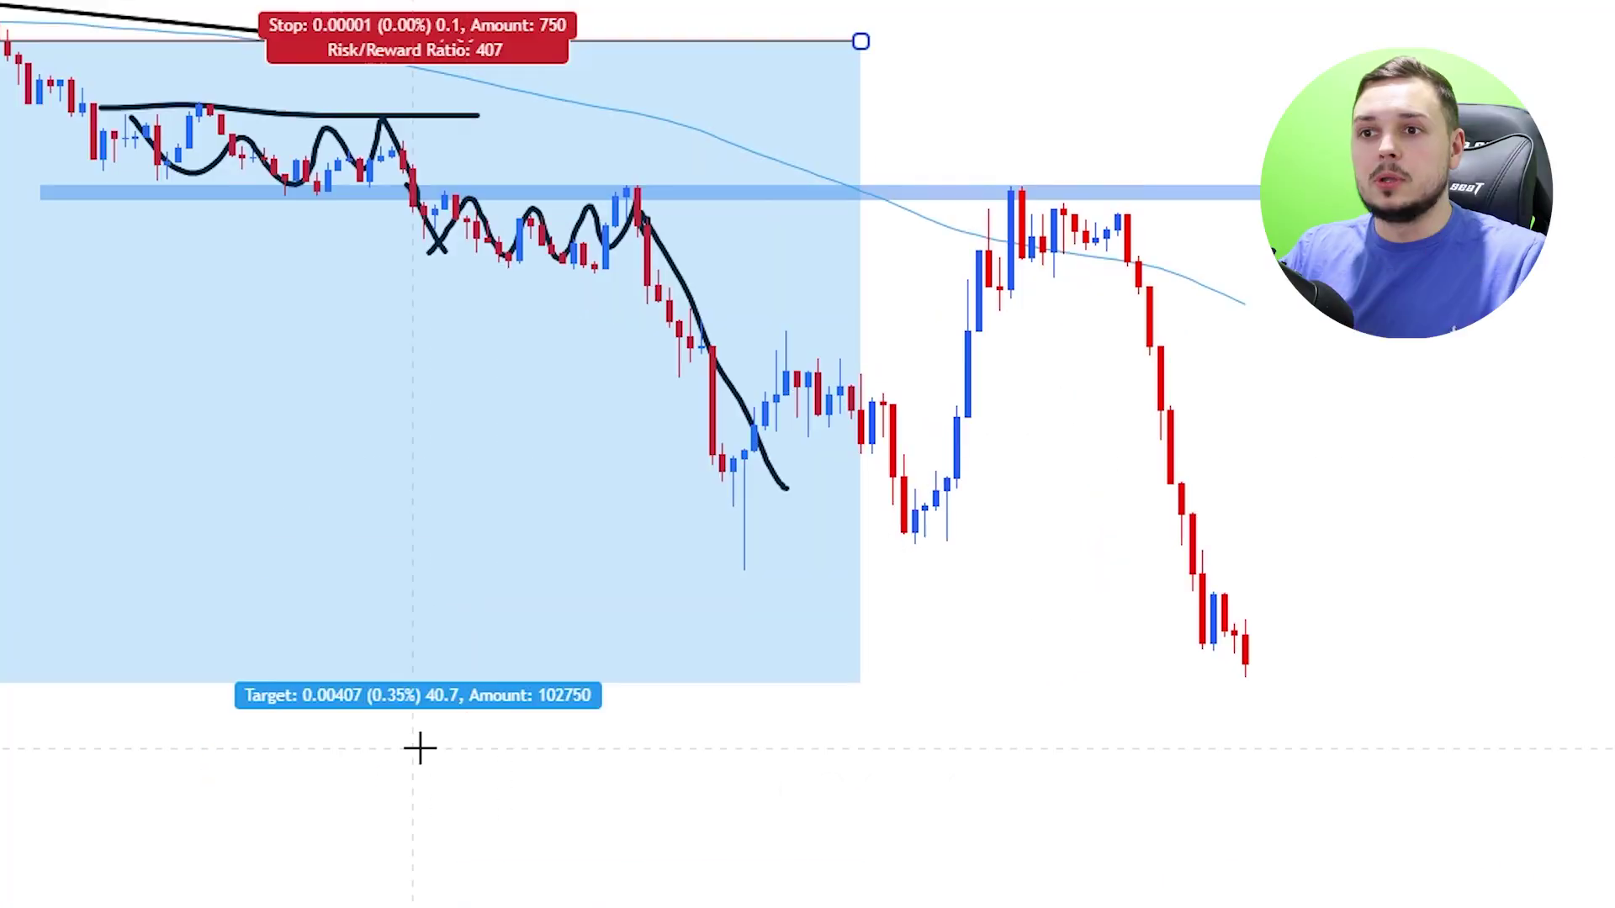
{"action": "left_click", "coordinate": [1511, 905]}
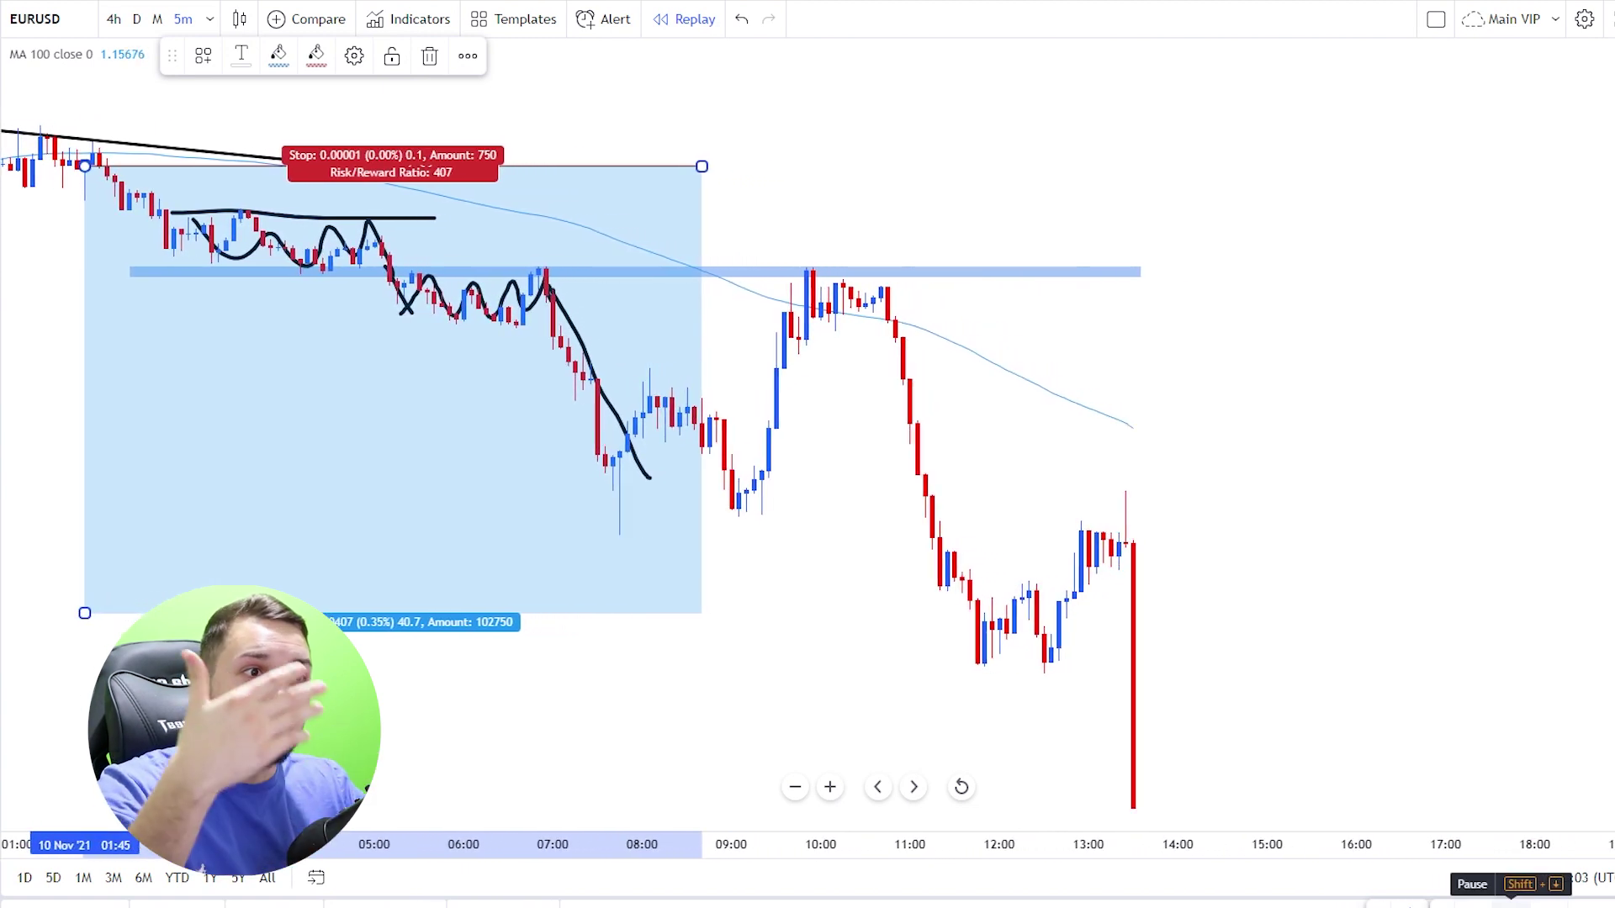
{"action": "left_click", "coordinate": [1511, 904]}
- Extend the short position's target to 0.00584, at the low of the long wick after 13:30
{"action": "left_click_drag", "start_coordinate": [1321, 548], "coordinate": [1353, 438]}
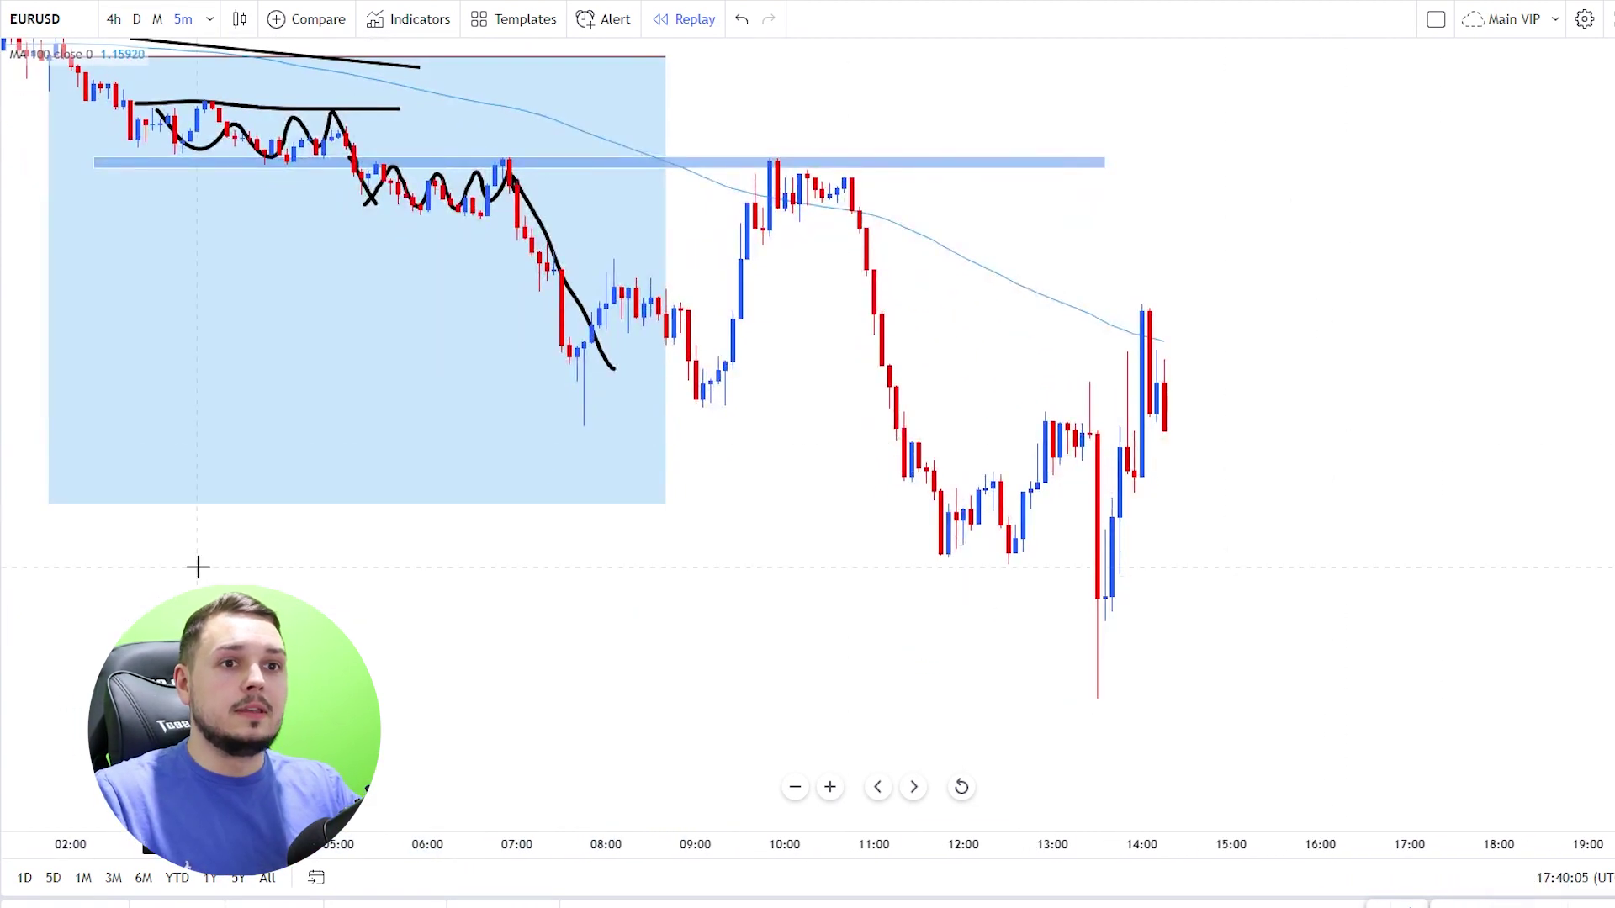
{"action": "left_click_drag", "start_coordinate": [51, 505], "coordinate": [56, 670]}
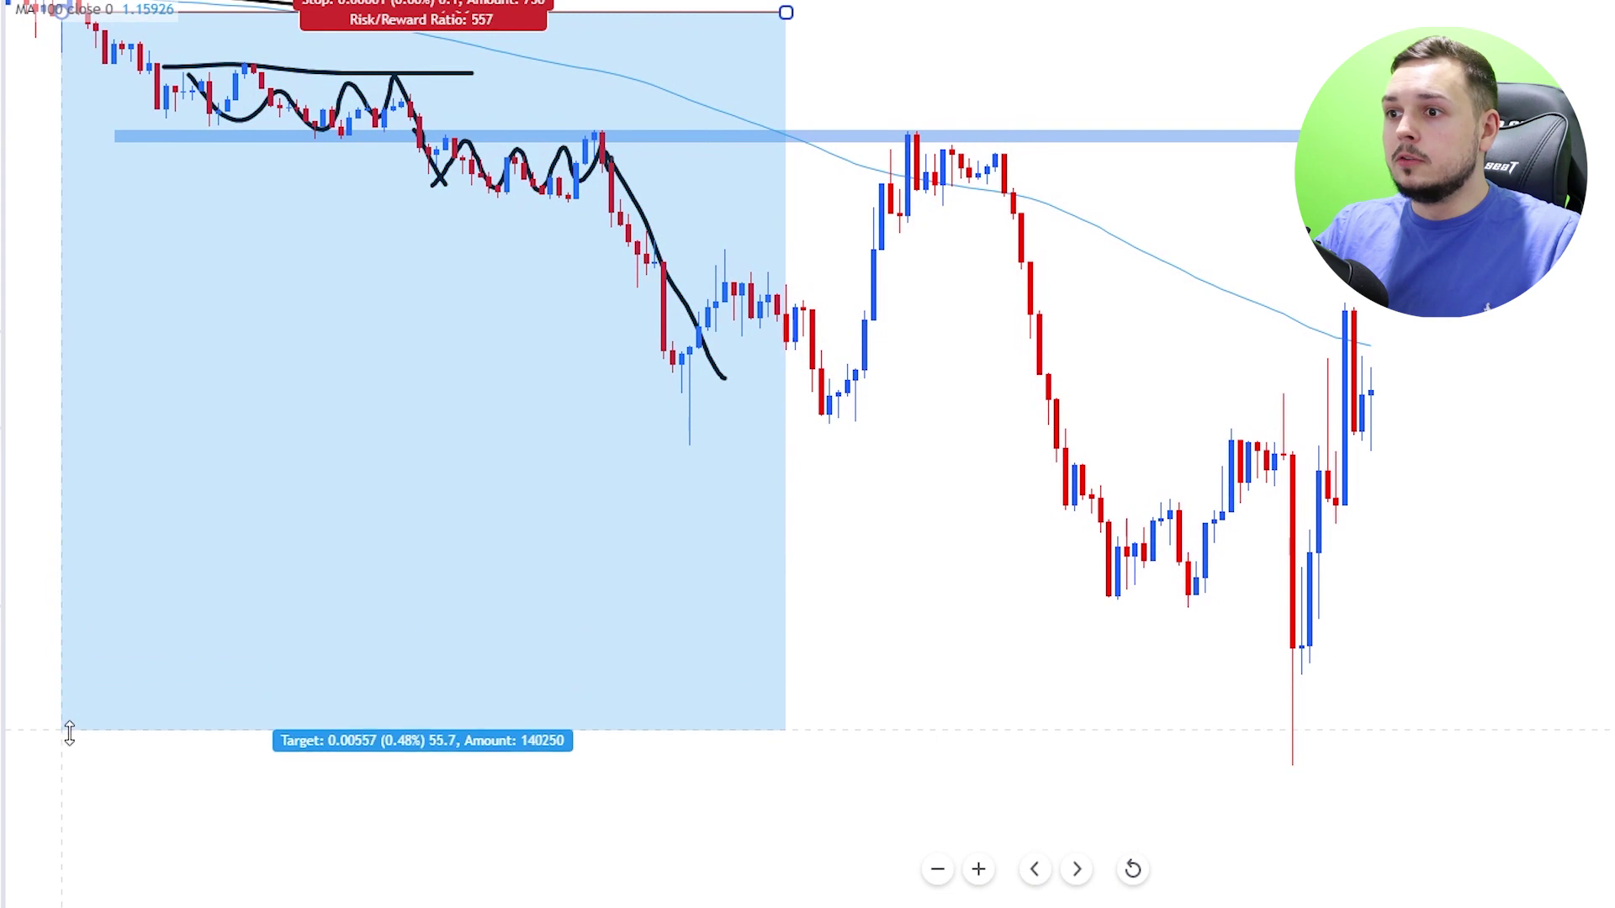
{"action": "left_click_drag", "start_coordinate": [69, 733], "coordinate": [68, 775]}
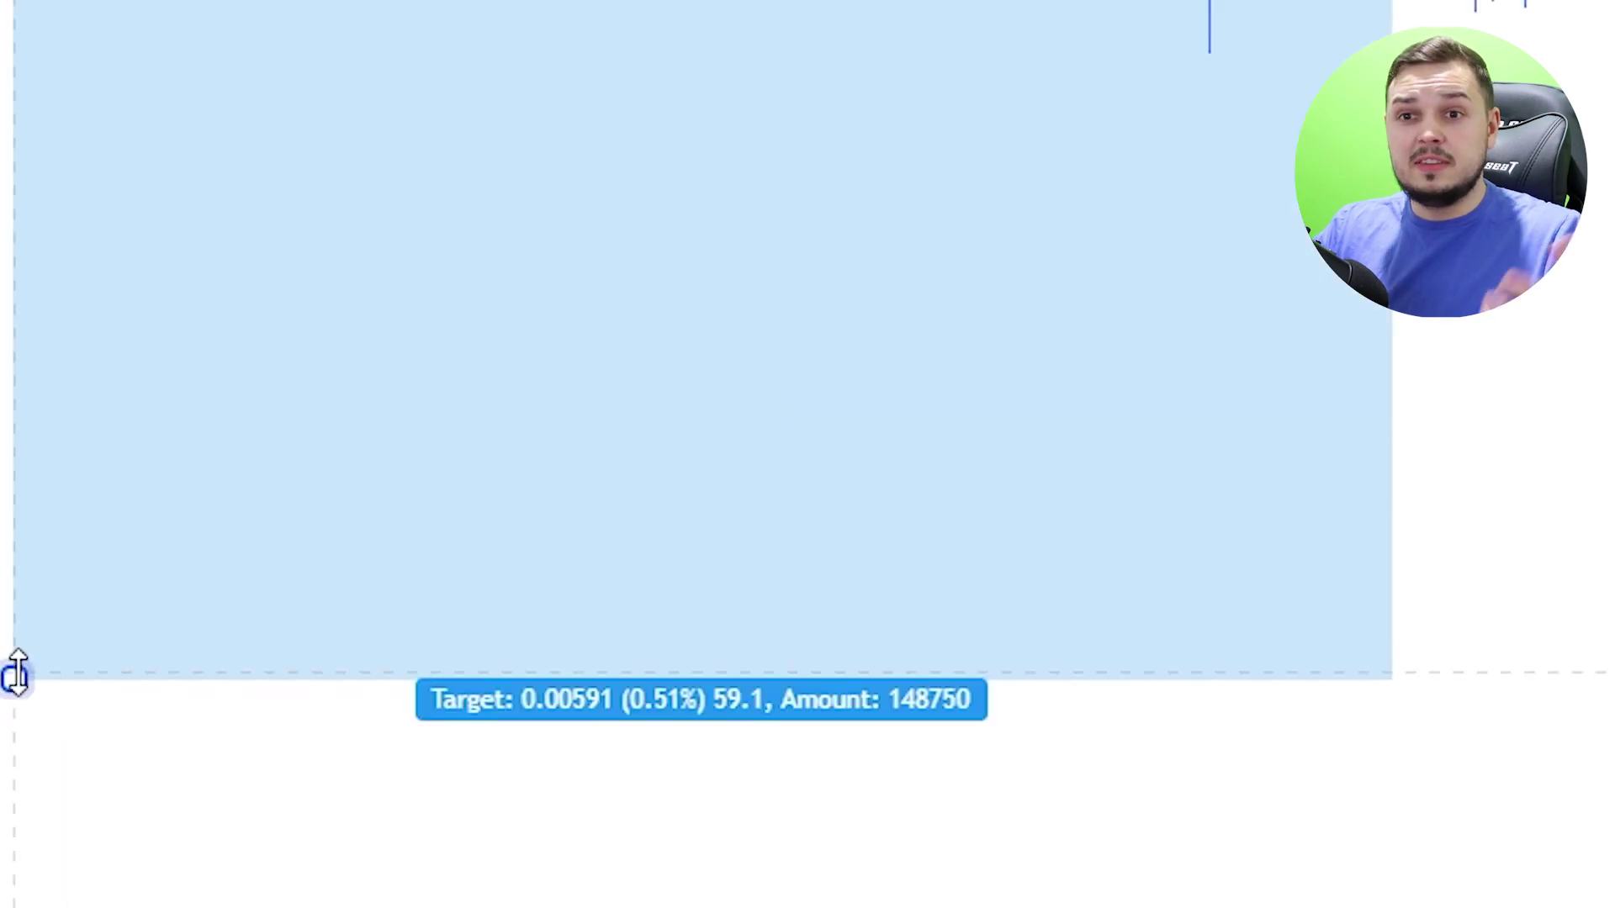
{"action": "left_click_drag", "start_coordinate": [19, 673], "coordinate": [34, 658]}
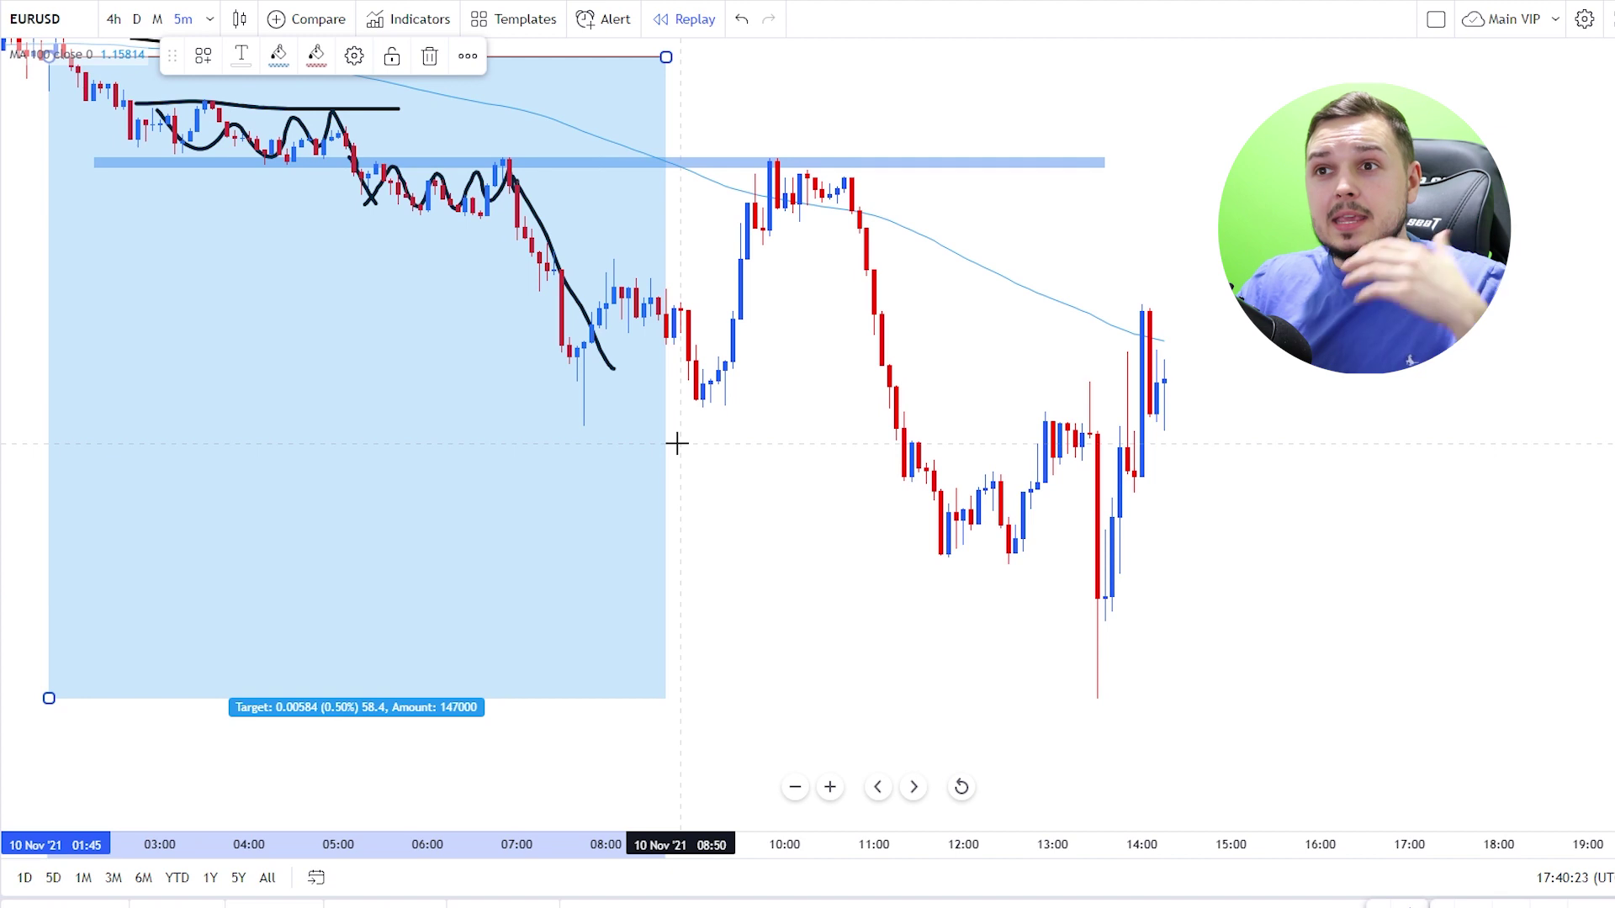
- Activate the Brush tool for annotating the 10 November price action
{"action": "left_click_drag", "start_coordinate": [854, 480], "coordinate": [922, 558]}
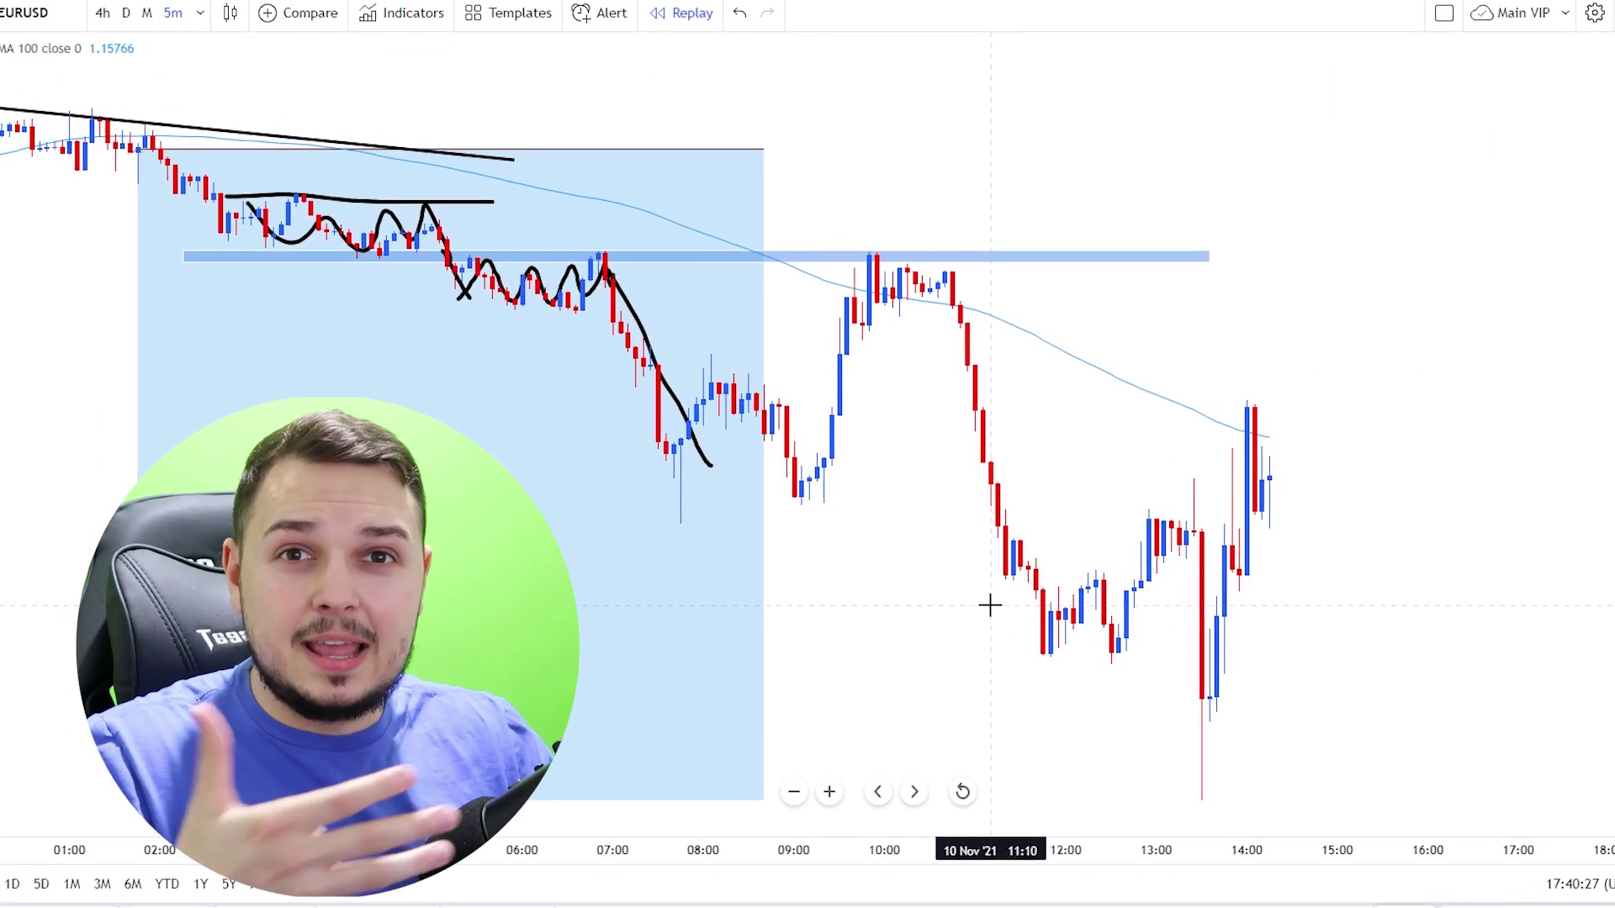
{"action": "left_click", "coordinate": [1, 177]}
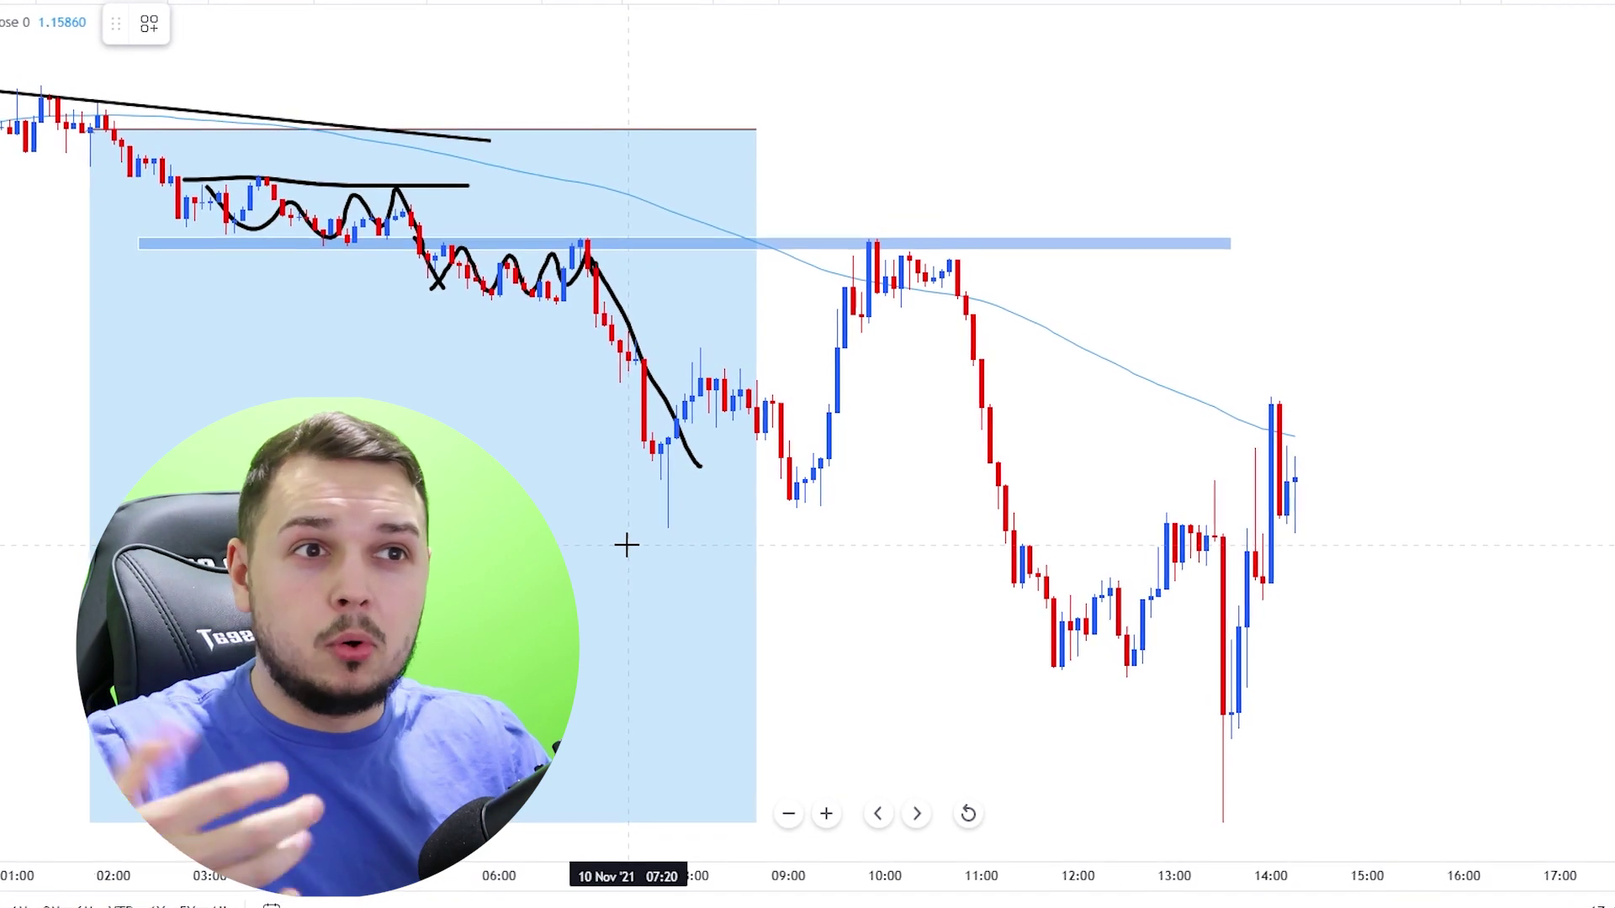